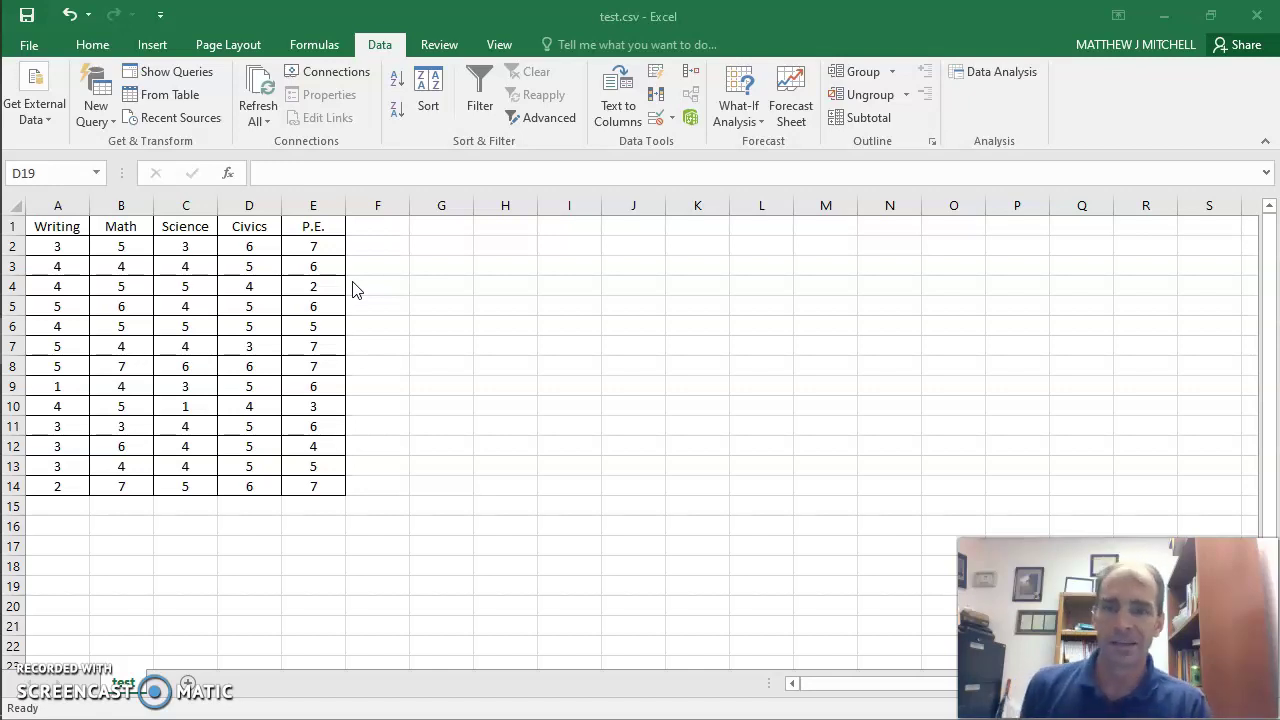
Save the grades worksheet to the Desktop as test.csv in CSV (Comma delimited) format, replacing the existing file and keeping that format
{"action": "left_click", "coordinate": [28, 48]}
{"action": "left_click", "coordinate": [28, 48]}
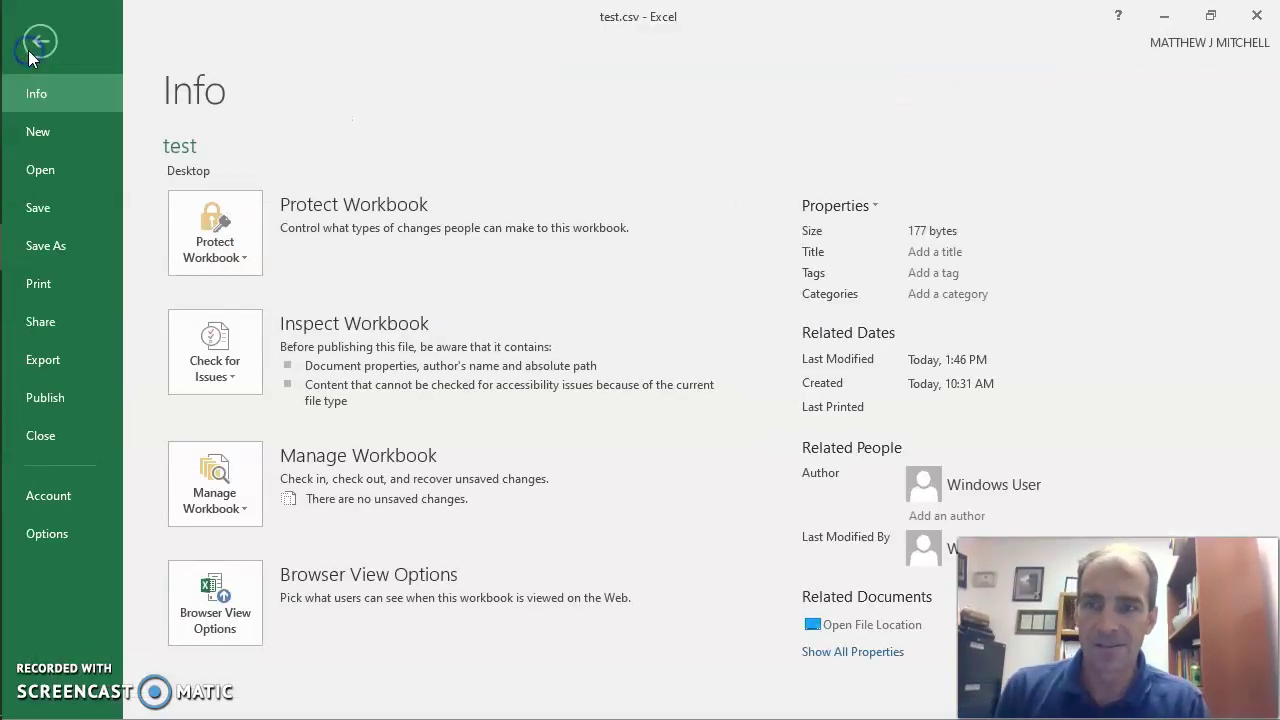
{"action": "left_click", "coordinate": [63, 240]}
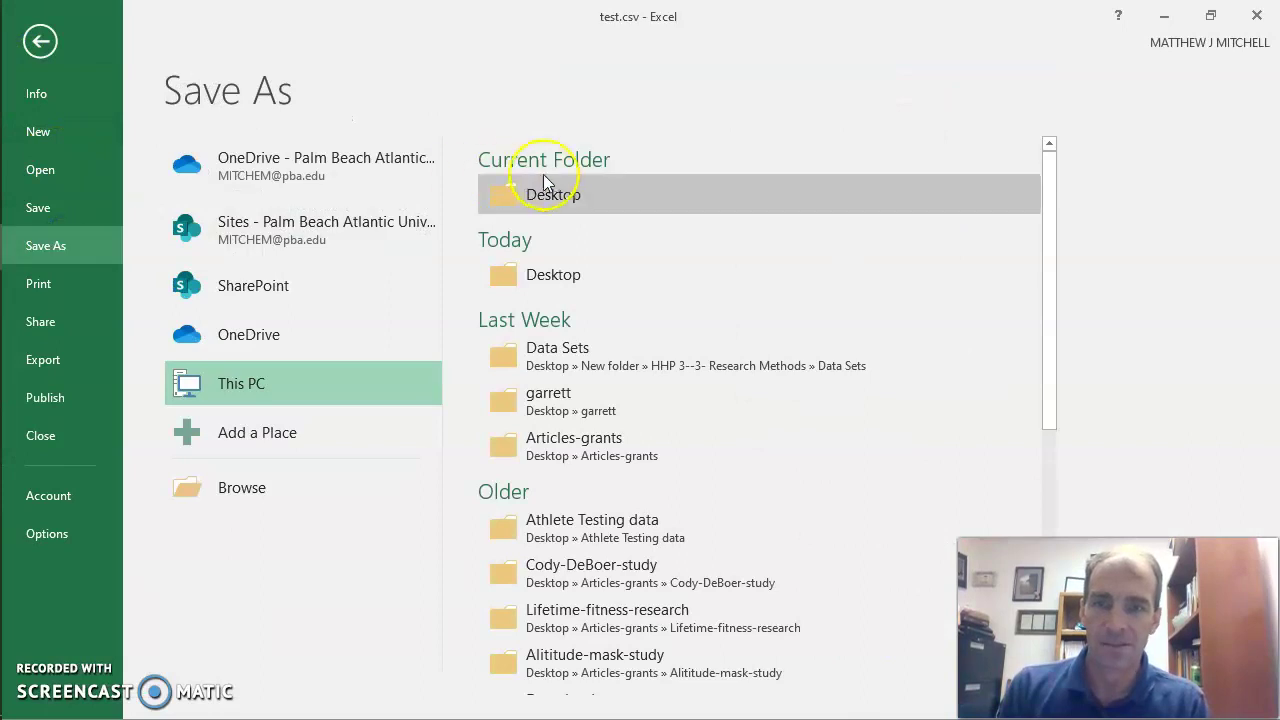
{"action": "left_click", "coordinate": [551, 195]}
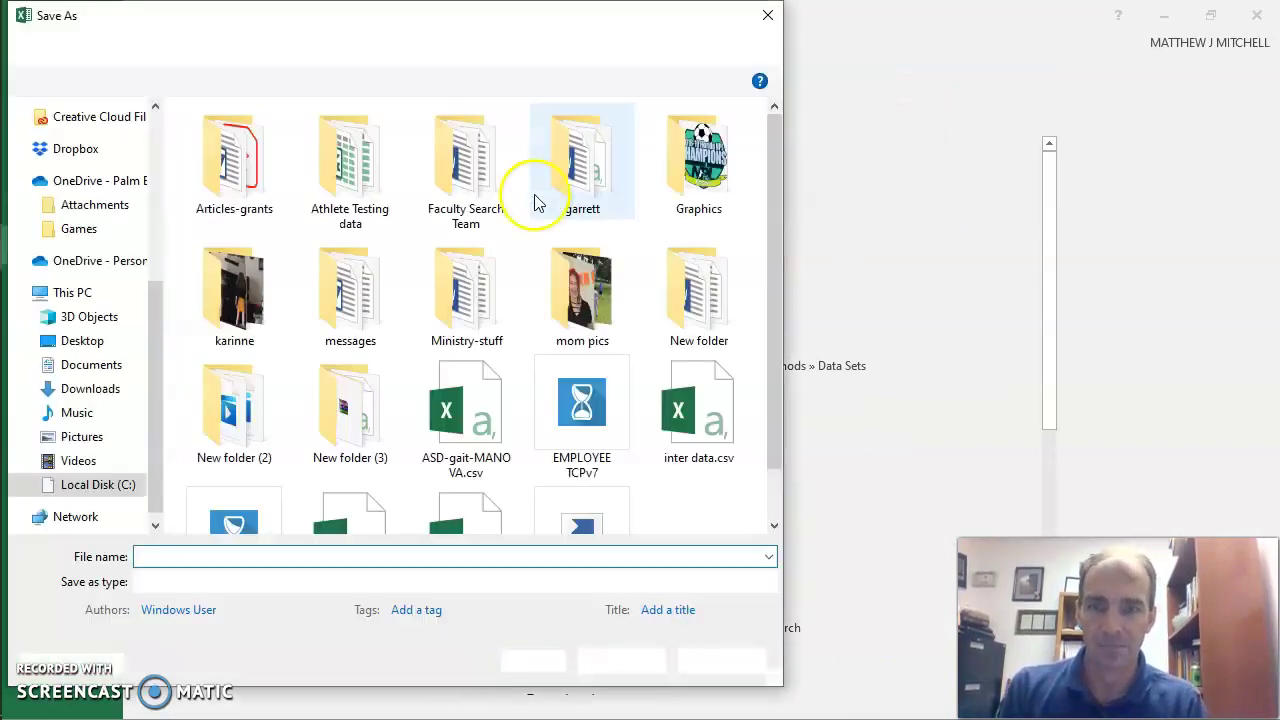
{"action": "left_click", "coordinate": [592, 662]}
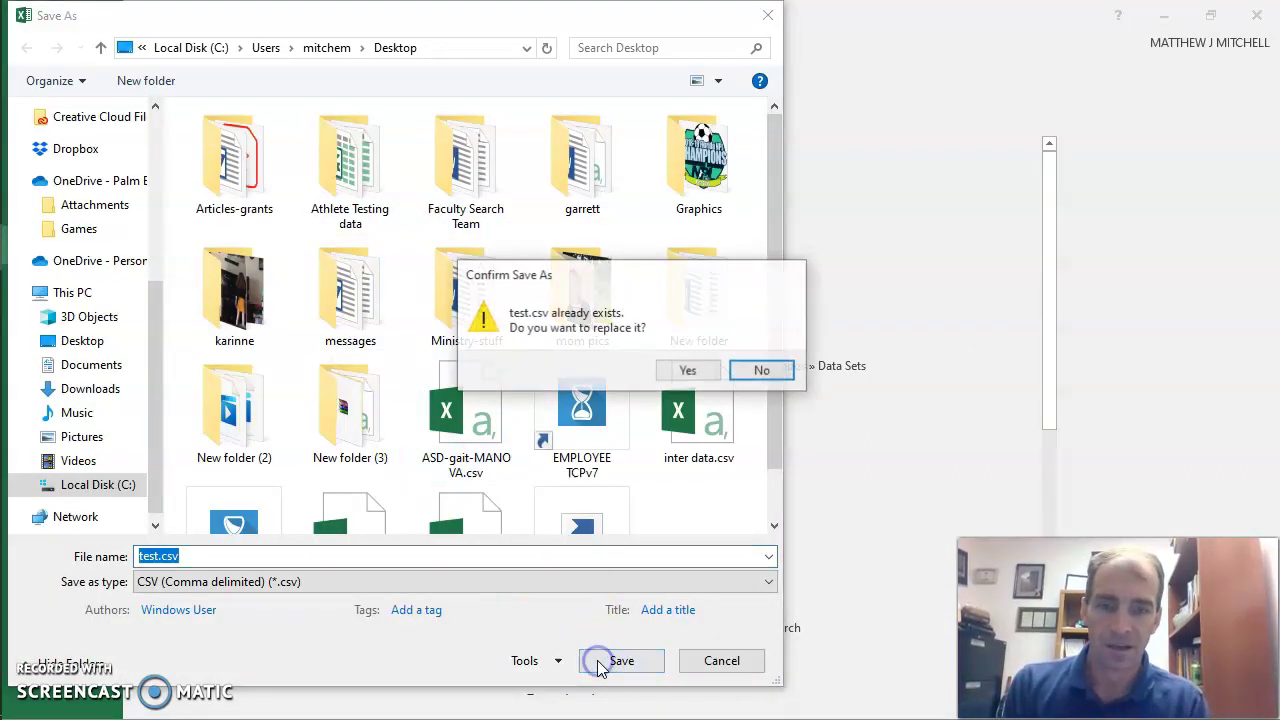
{"action": "left_click", "coordinate": [693, 371]}
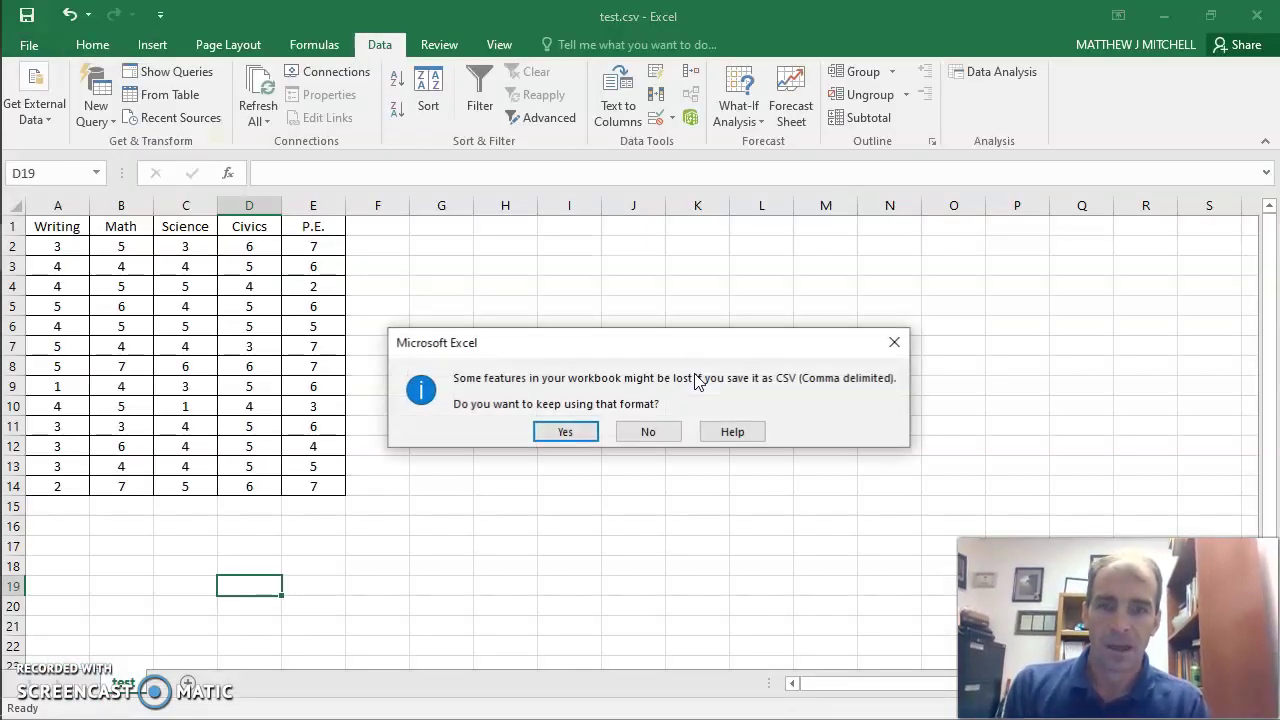
{"action": "left_click", "coordinate": [575, 436]}
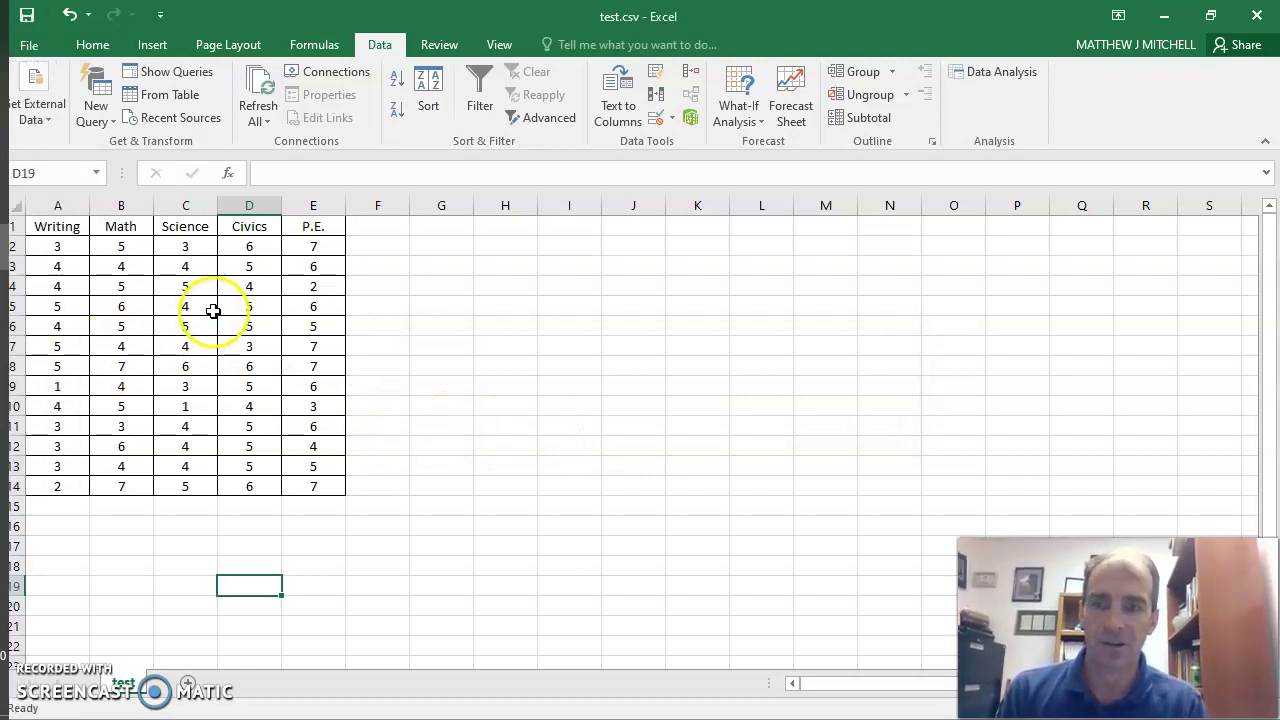
Switch to JASP with the test data loaded, maximize its window, and start a classical Repeated Measures ANOVA
{"action": "left_click", "coordinate": [22, 392]}
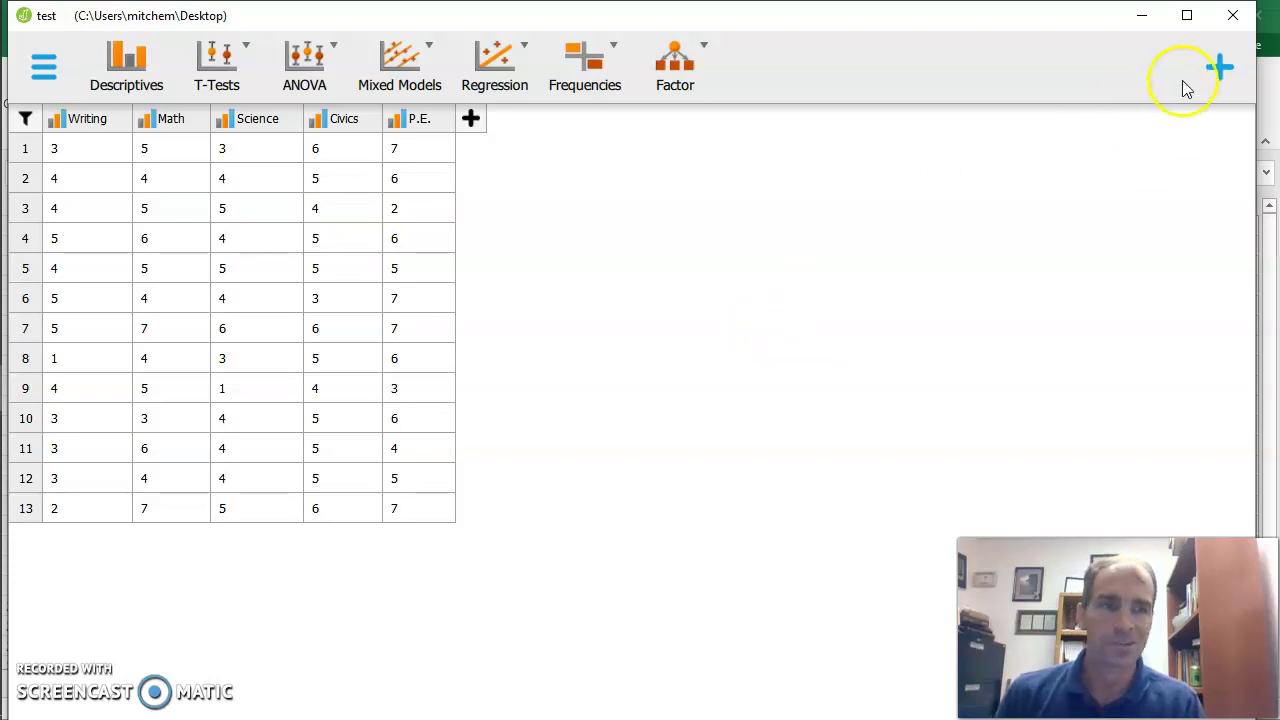
{"action": "left_click", "coordinate": [1187, 15]}
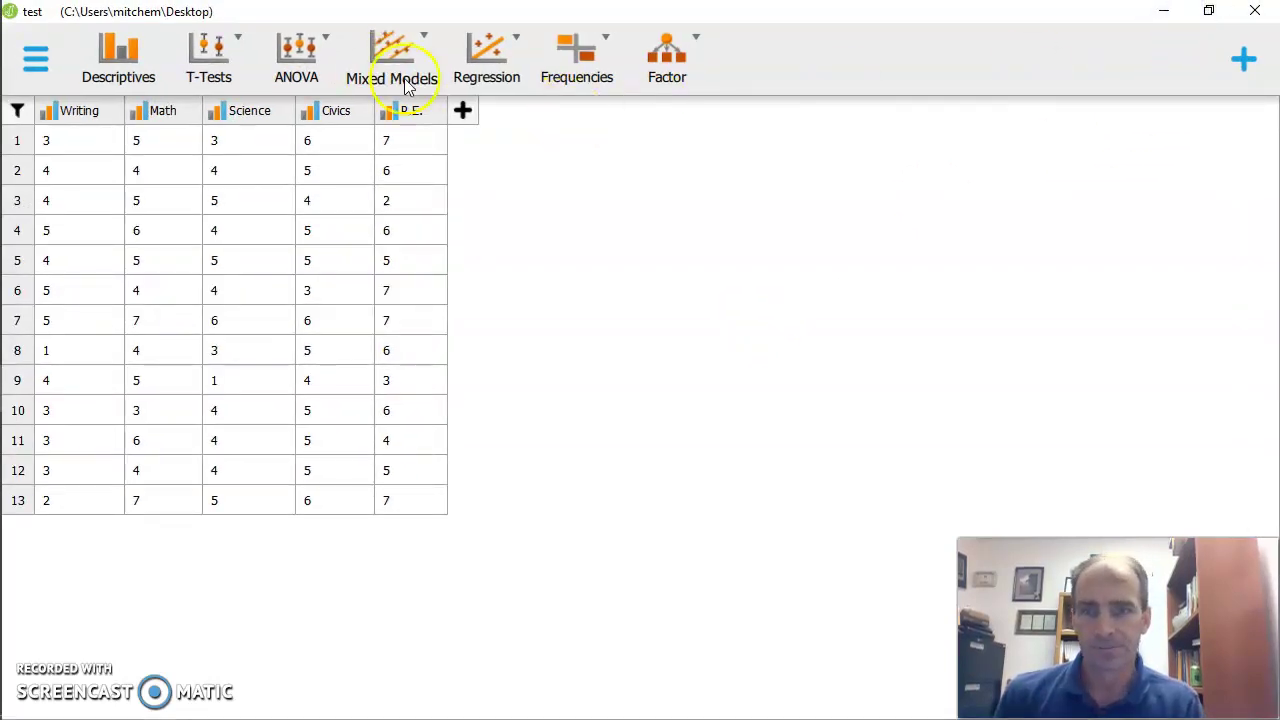
{"action": "left_click", "coordinate": [321, 46]}
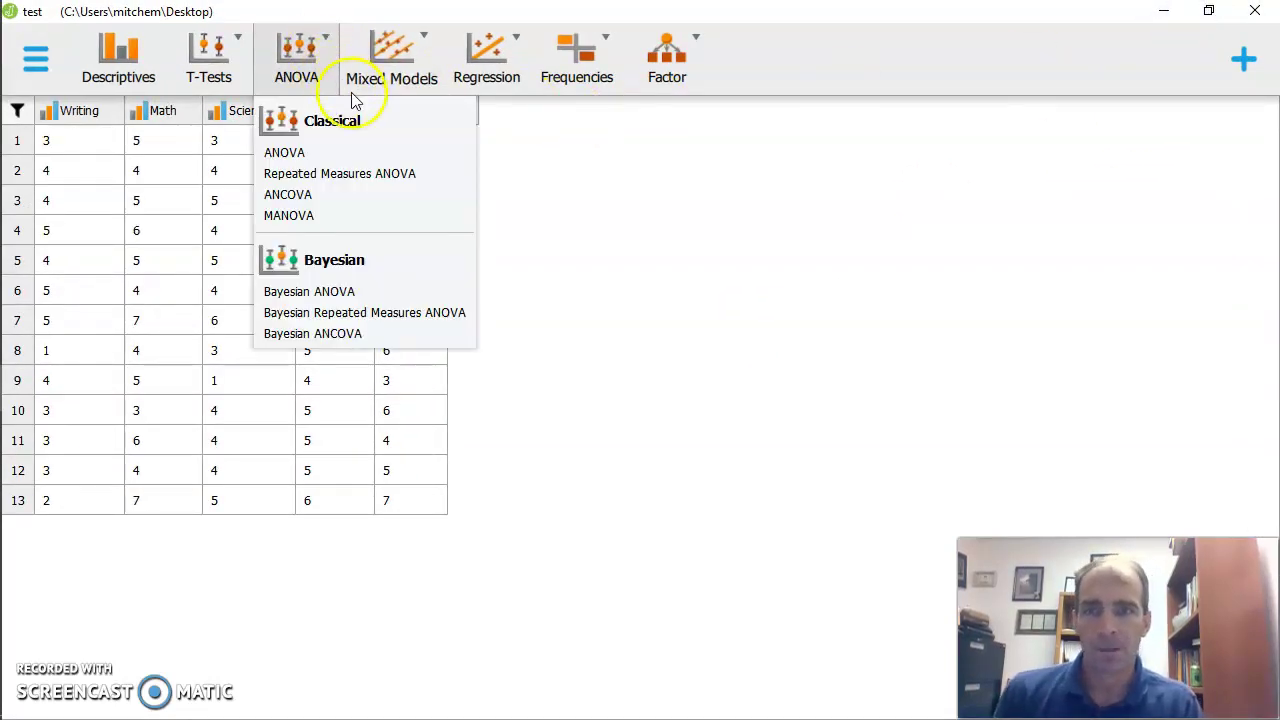
{"action": "left_click", "coordinate": [382, 175]}
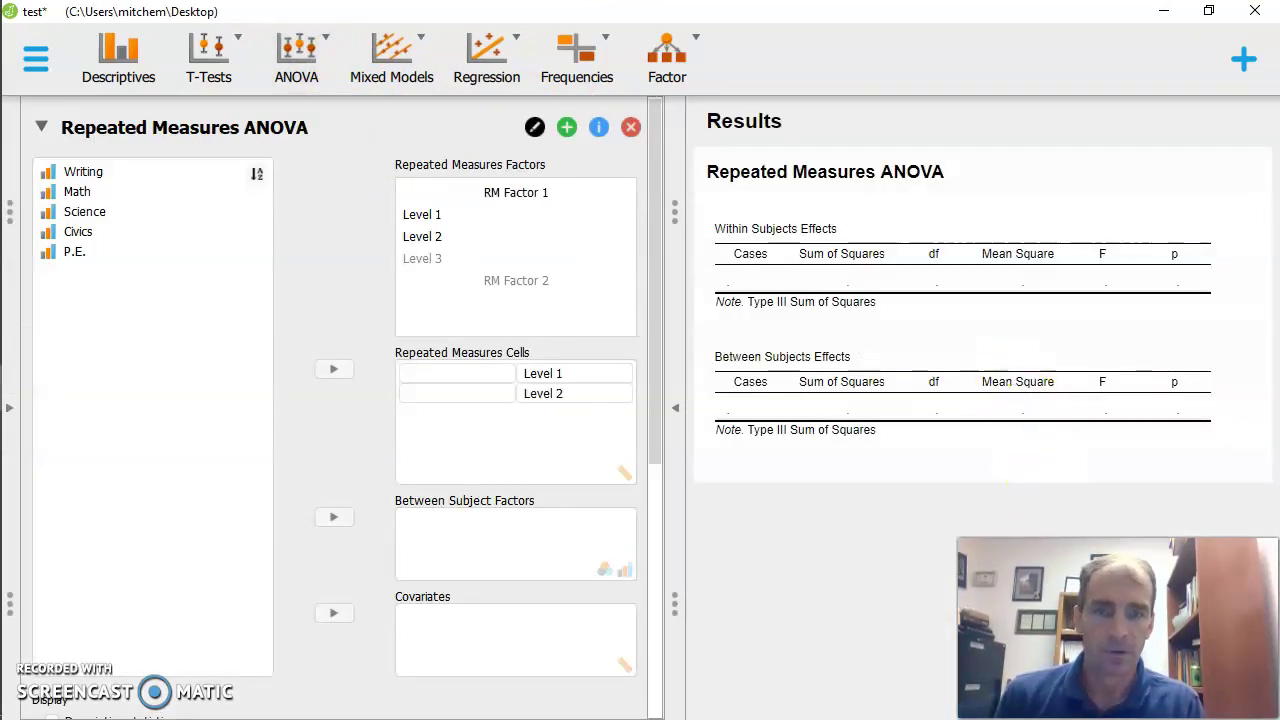
Rename the first repeated measures factor as Class Subject
{"action": "left_click", "coordinate": [527, 205]}
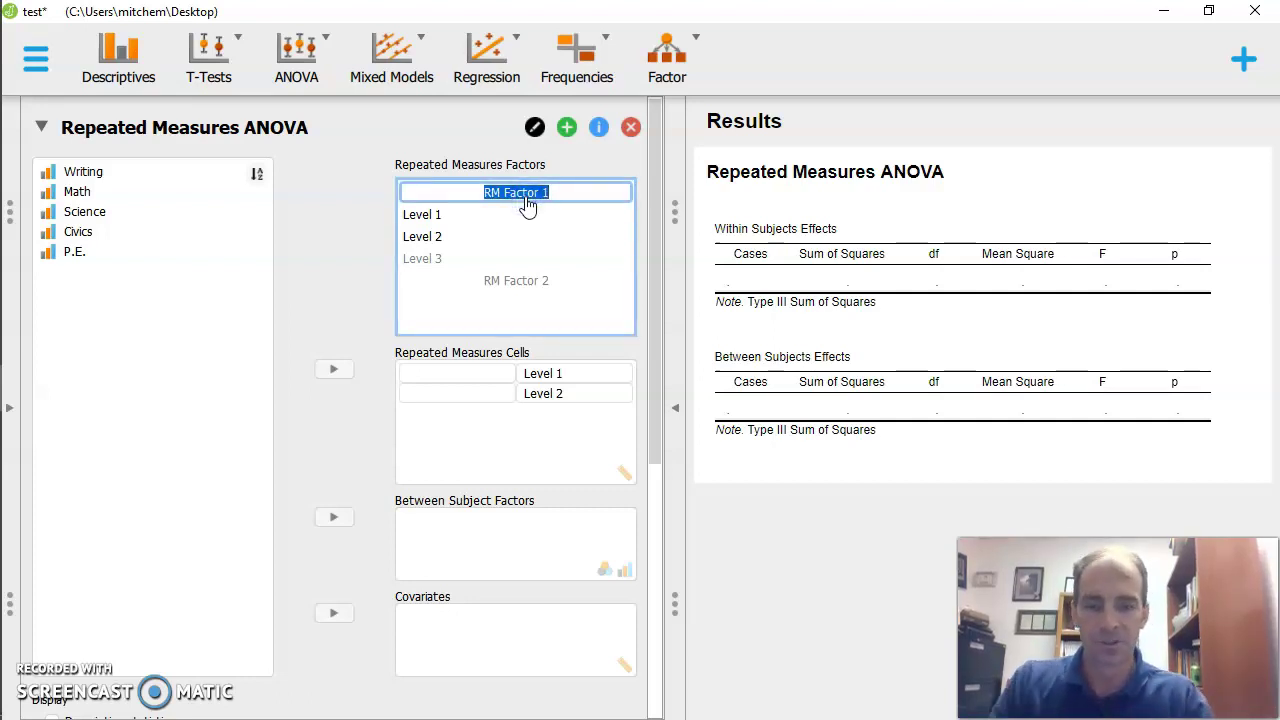
{"action": "type", "text": "Class "}
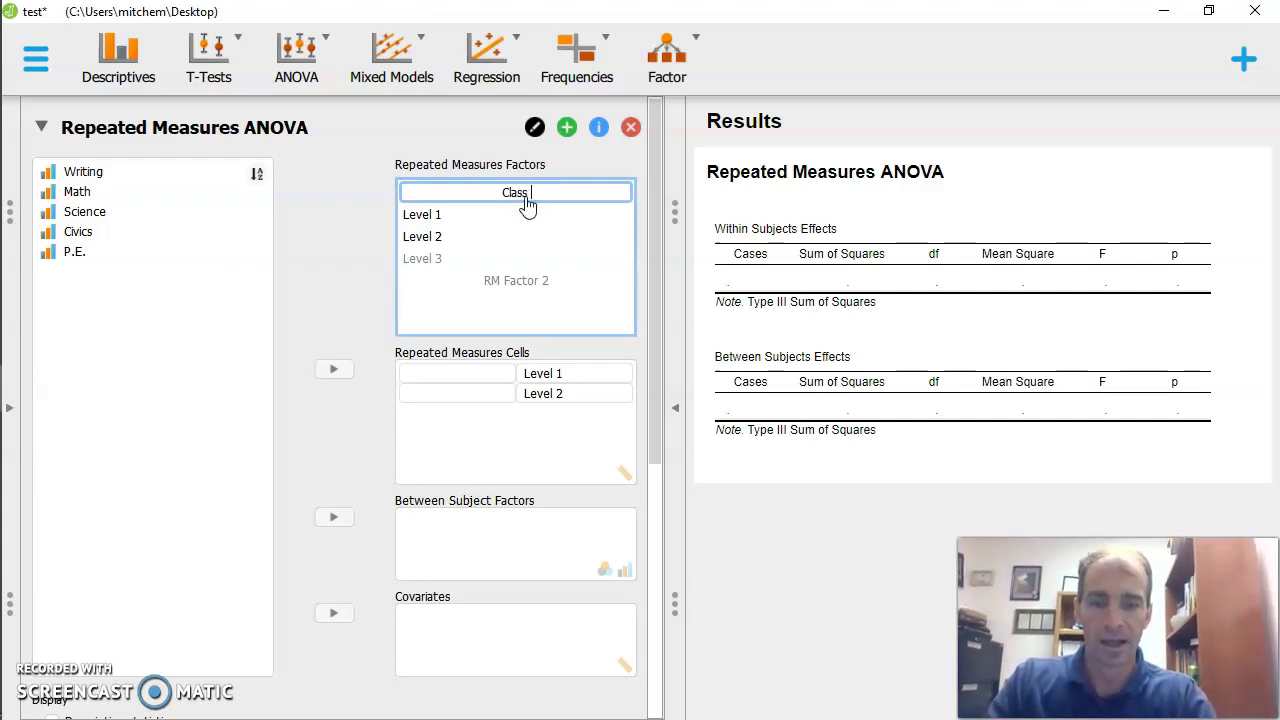
{"action": "type", "text": "Subject"}
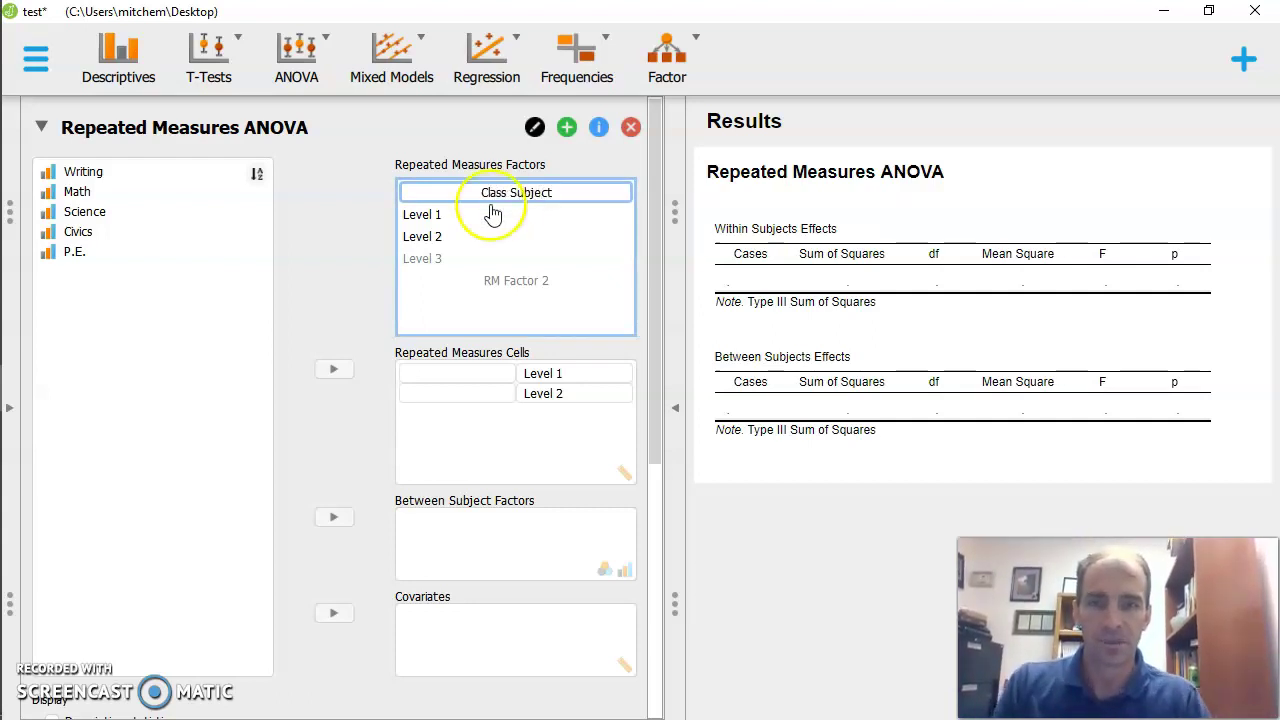
Name the first three levels of the Class Subject factor Writing, Math and Science
{"action": "left_click", "coordinate": [420, 217]}
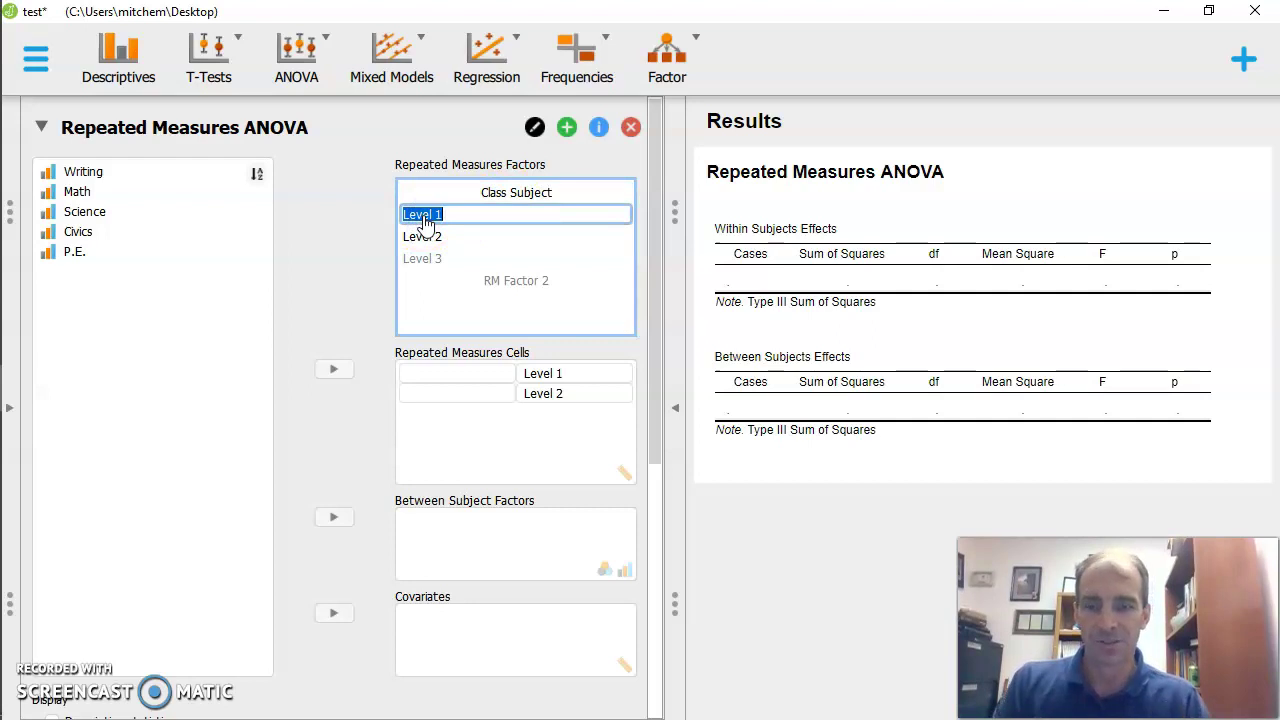
{"action": "type", "text": "Writing"}
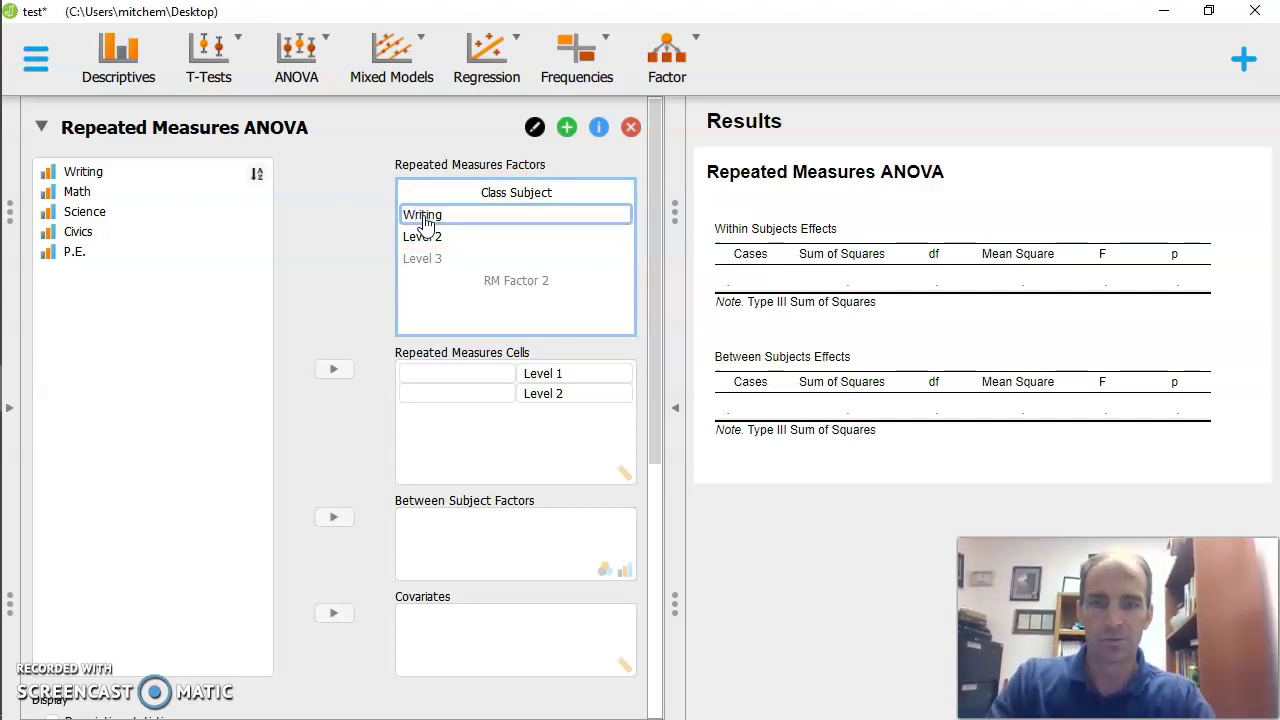
{"action": "left_click", "coordinate": [423, 238]}
{"action": "type", "text": "Math"}
{"action": "left_click", "coordinate": [421, 259]}
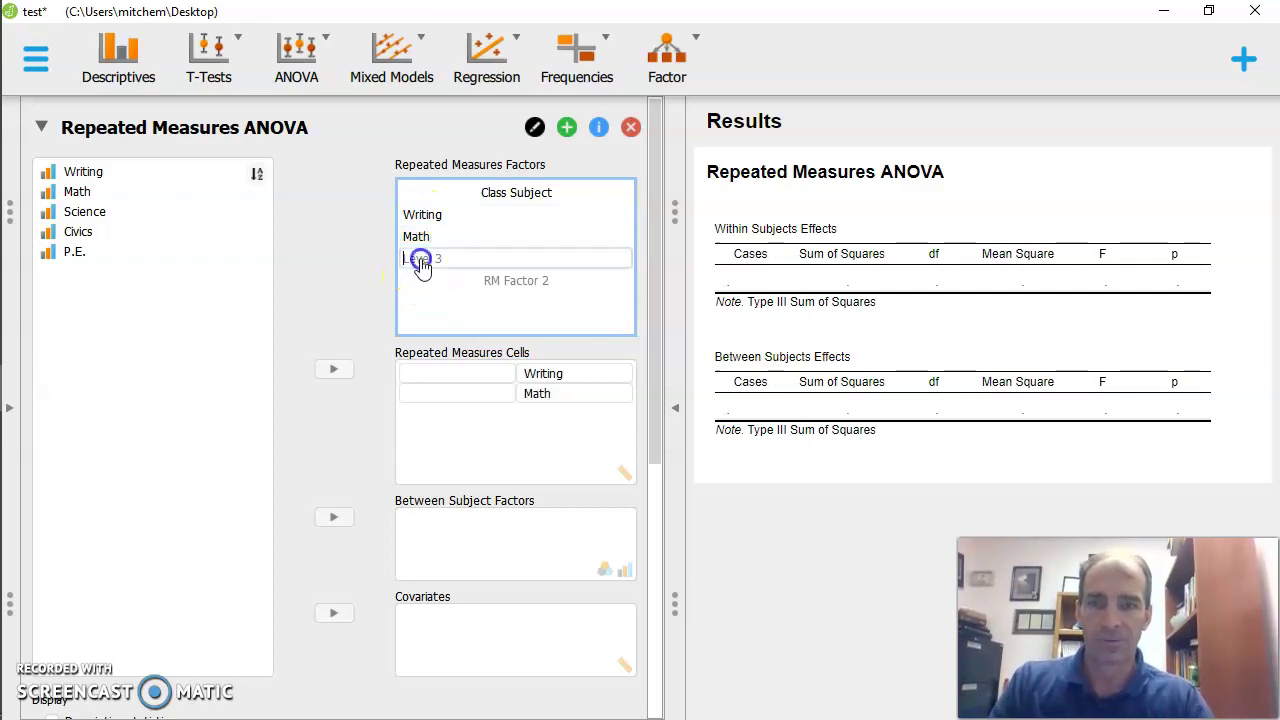
{"action": "type", "text": "Science"}
{"action": "key", "text": "Return"}
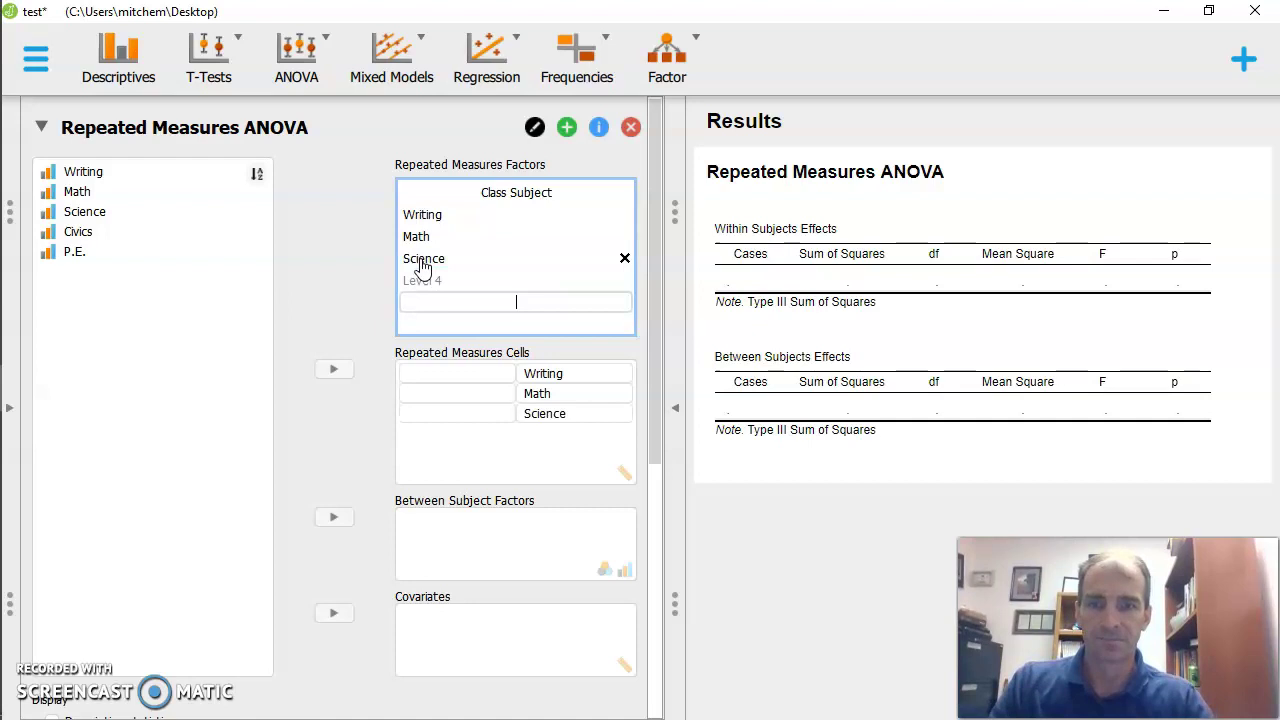
Add Civics and PE as the fourth and fifth levels of the Class Subject factor
{"action": "left_click", "coordinate": [440, 285]}
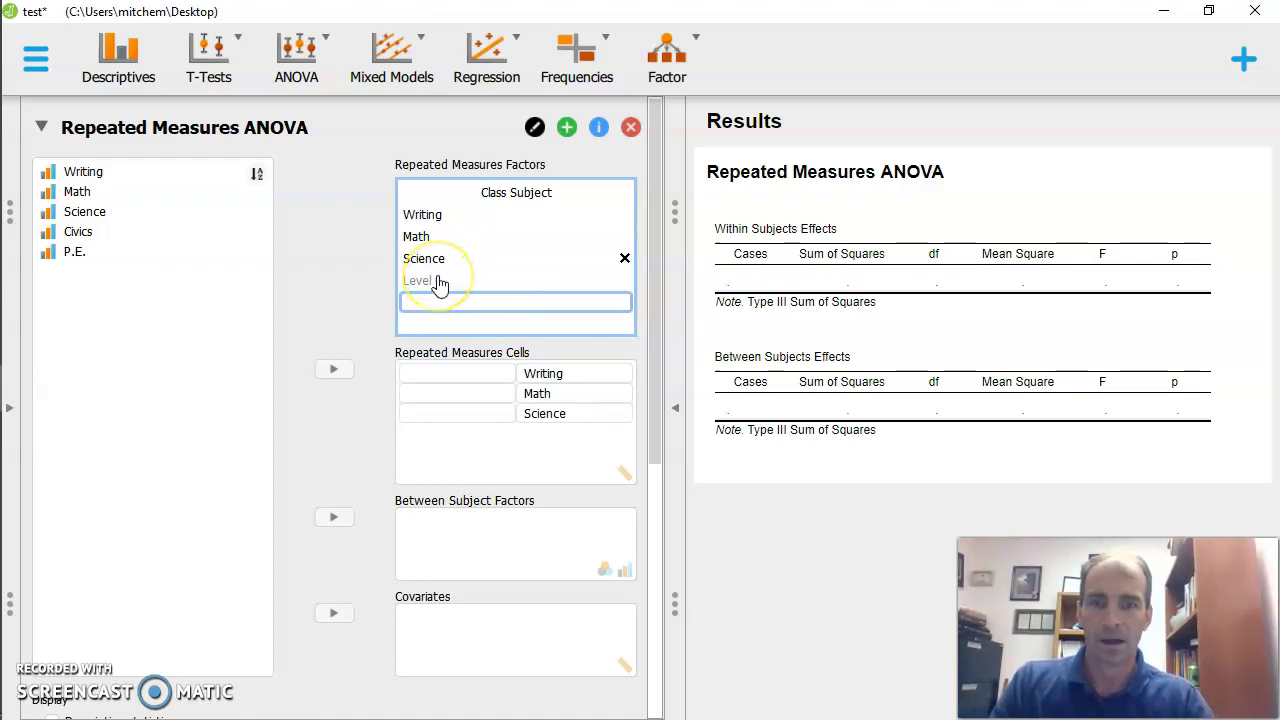
{"action": "left_click", "coordinate": [443, 280]}
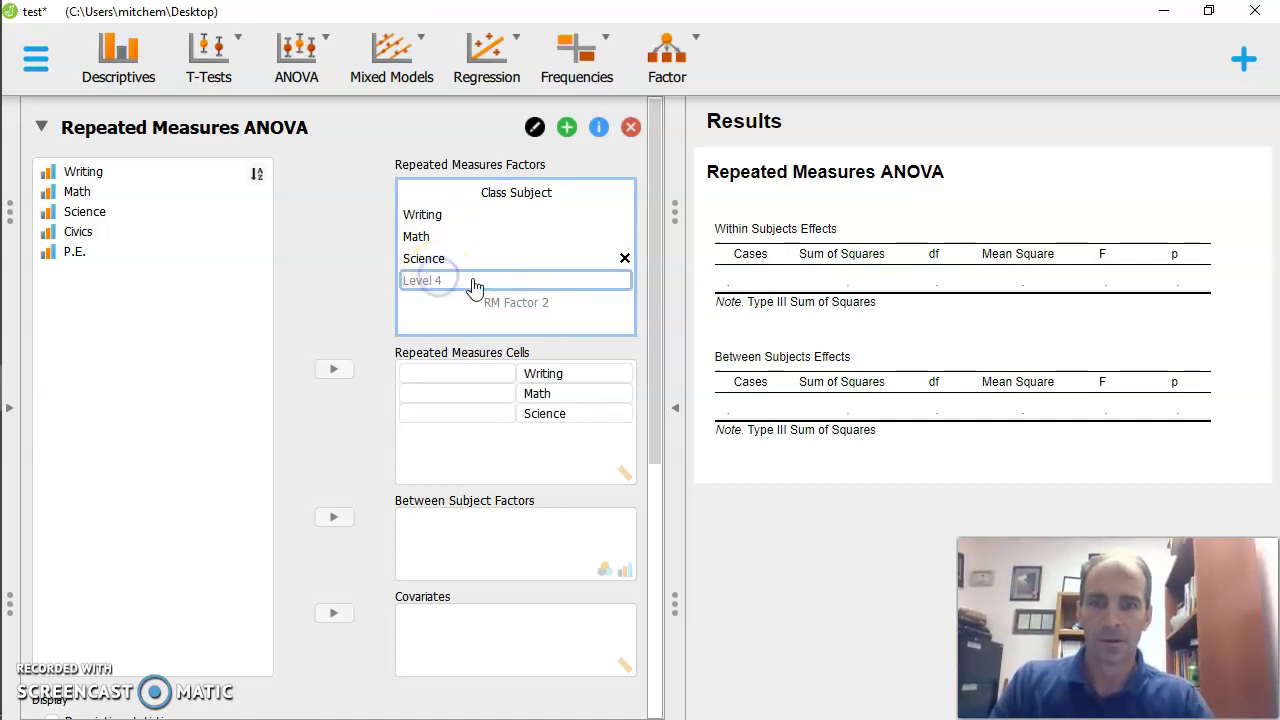
{"action": "type", "text": "C"}
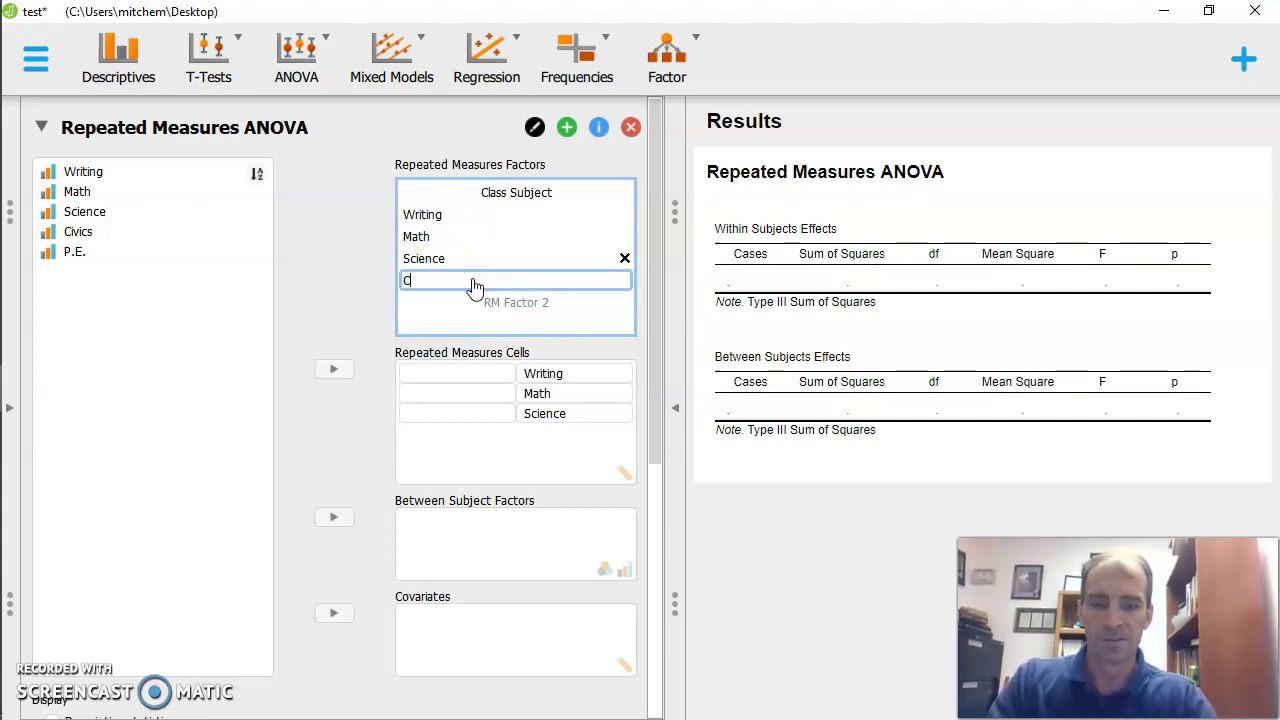
{"action": "type", "text": "ivics"}
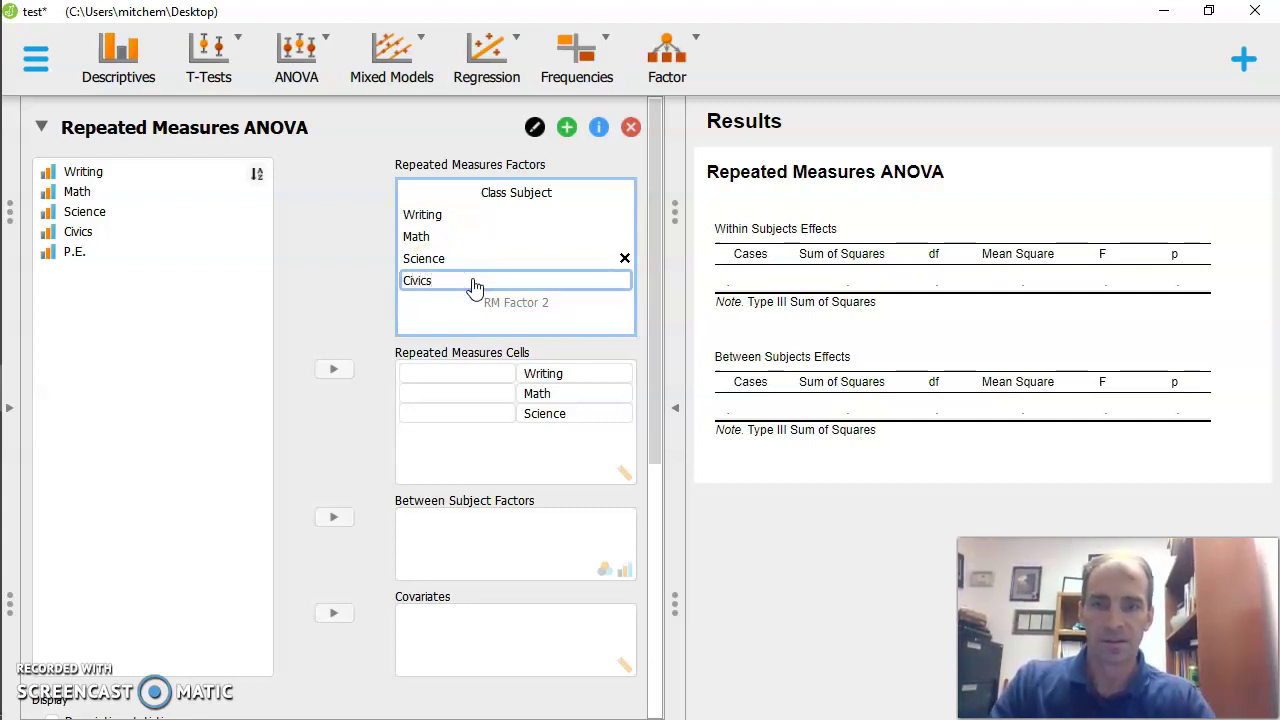
{"action": "key", "text": "Return"}
{"action": "left_click", "coordinate": [437, 303]}
{"action": "type", "text": "PE"}
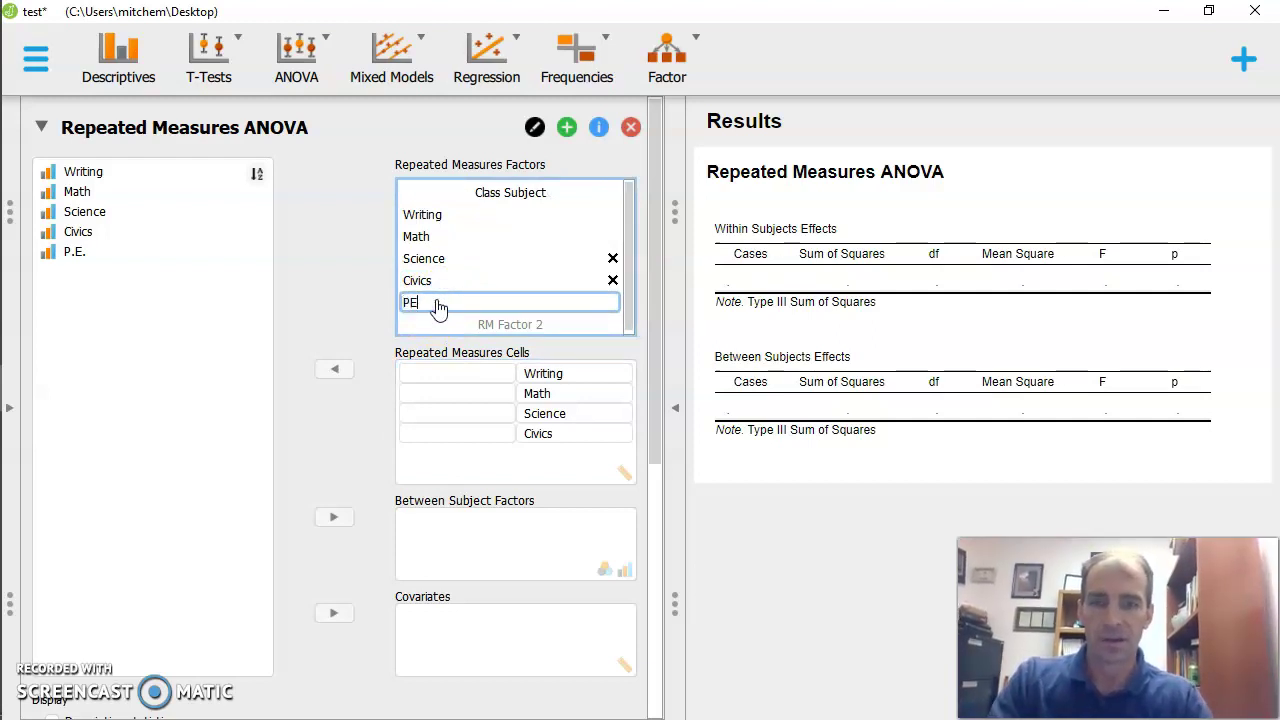
{"action": "key", "text": "Return"}
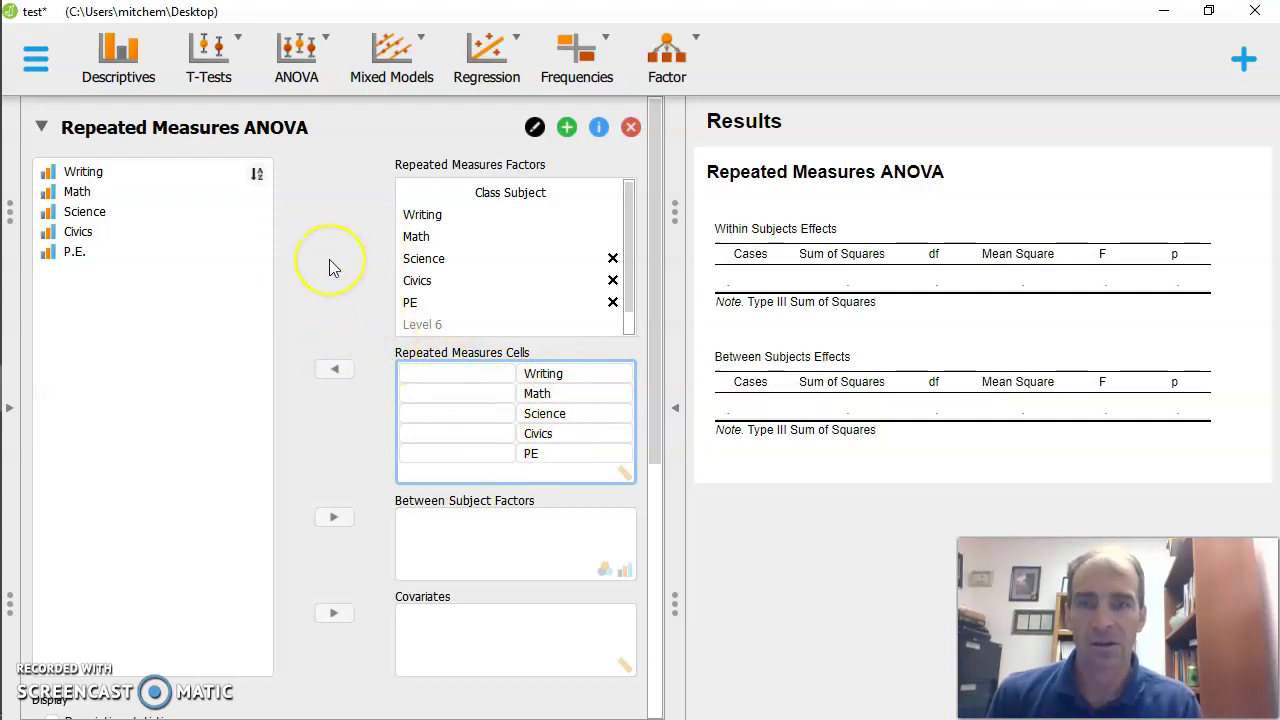
Assign the Writing, Math, Science, Civics and P.E. variables to their matching repeated measures cells
{"action": "left_click", "coordinate": [133, 172]}
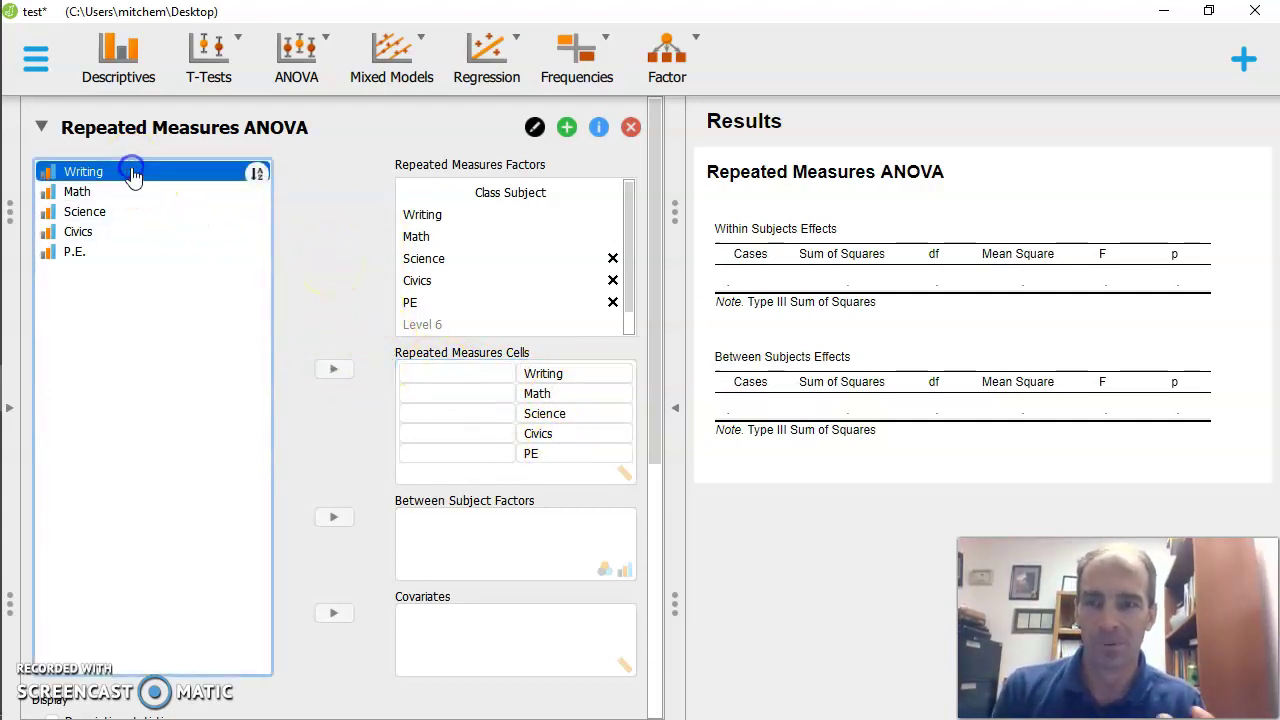
{"action": "left_click", "coordinate": [333, 369]}
{"action": "left_click", "coordinate": [333, 370]}
{"action": "left_click", "coordinate": [333, 370]}
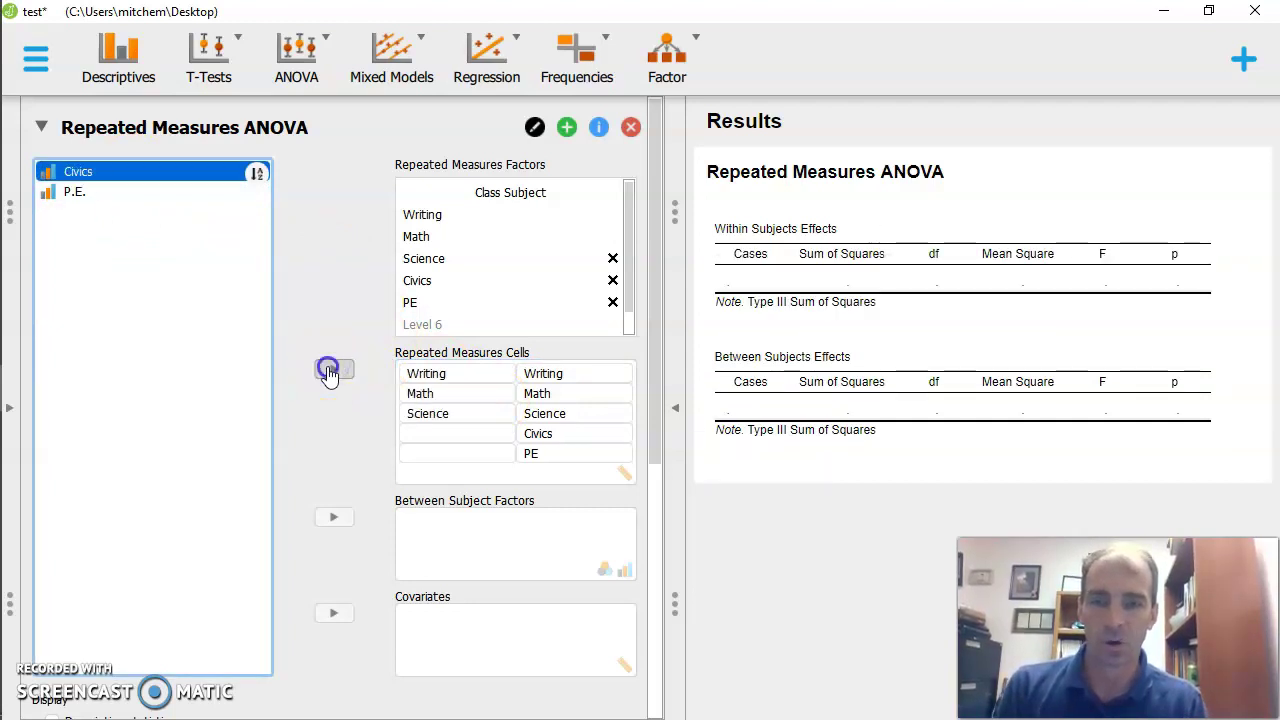
{"action": "left_click", "coordinate": [333, 370]}
{"action": "left_click", "coordinate": [333, 370]}
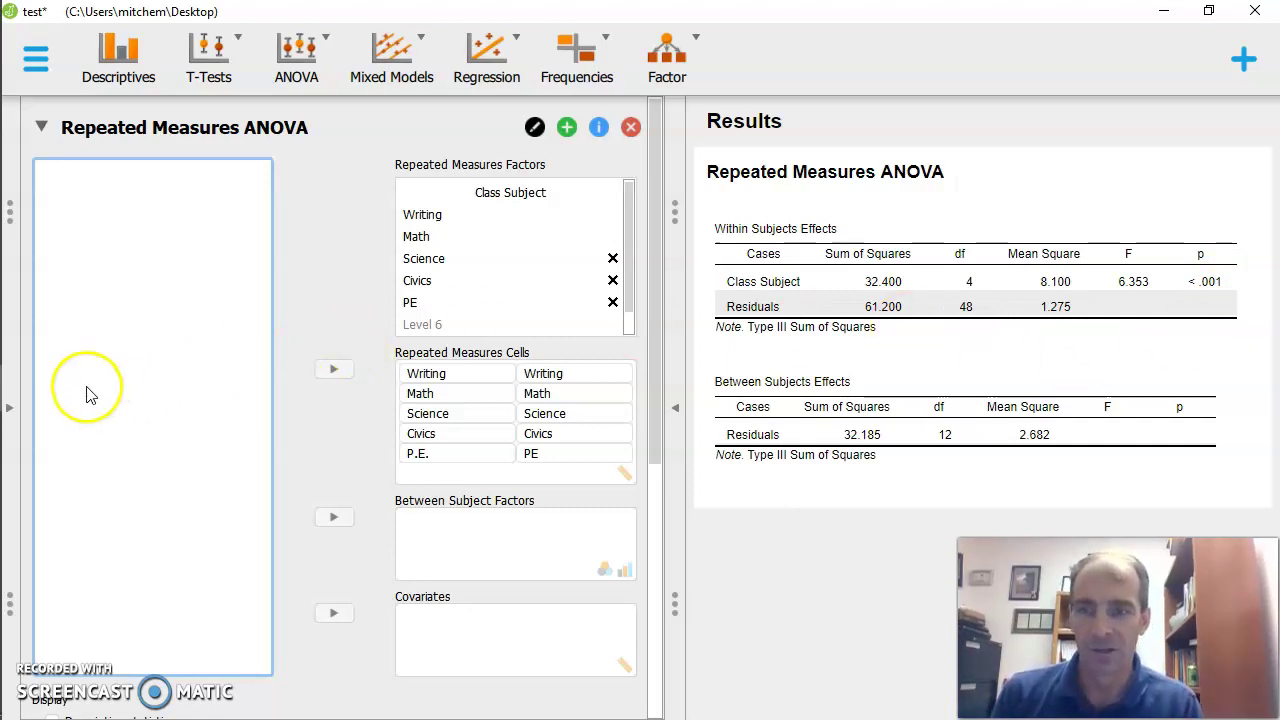
Look at the data table and the column type options for Civics, and return to the analysis and its results
{"action": "left_click", "coordinate": [18, 405]}
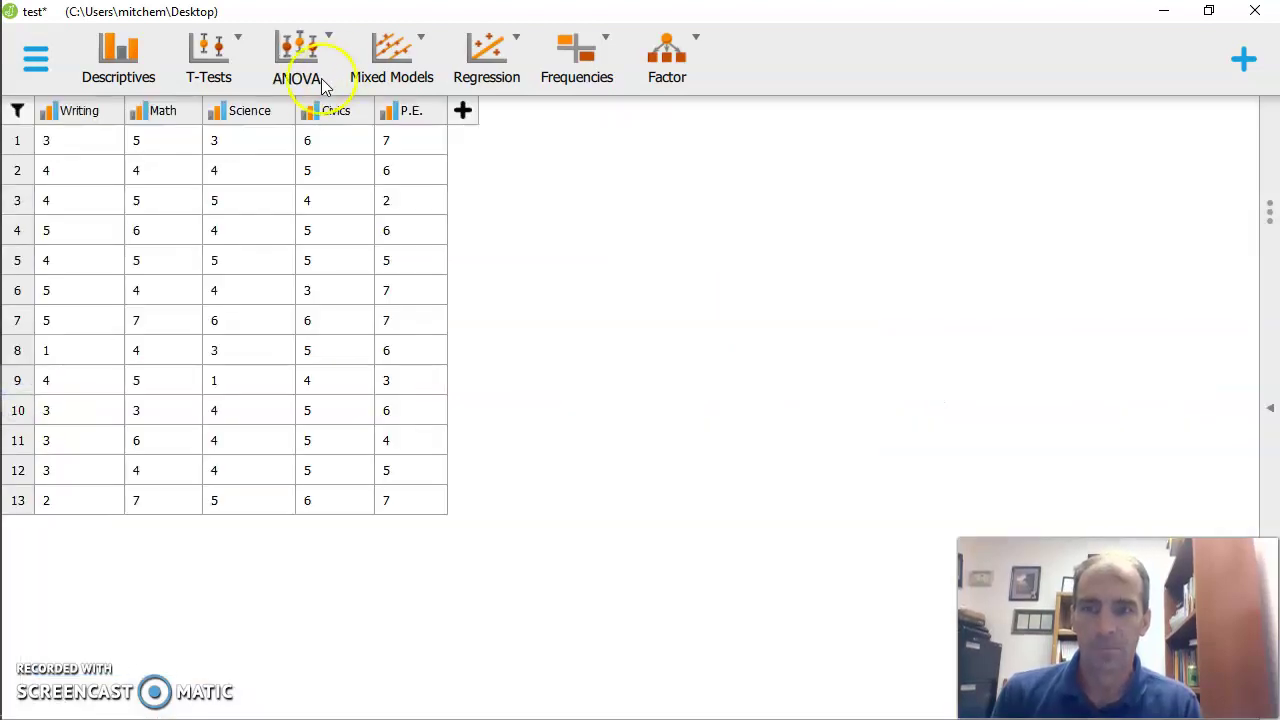
{"action": "left_click", "coordinate": [310, 112]}
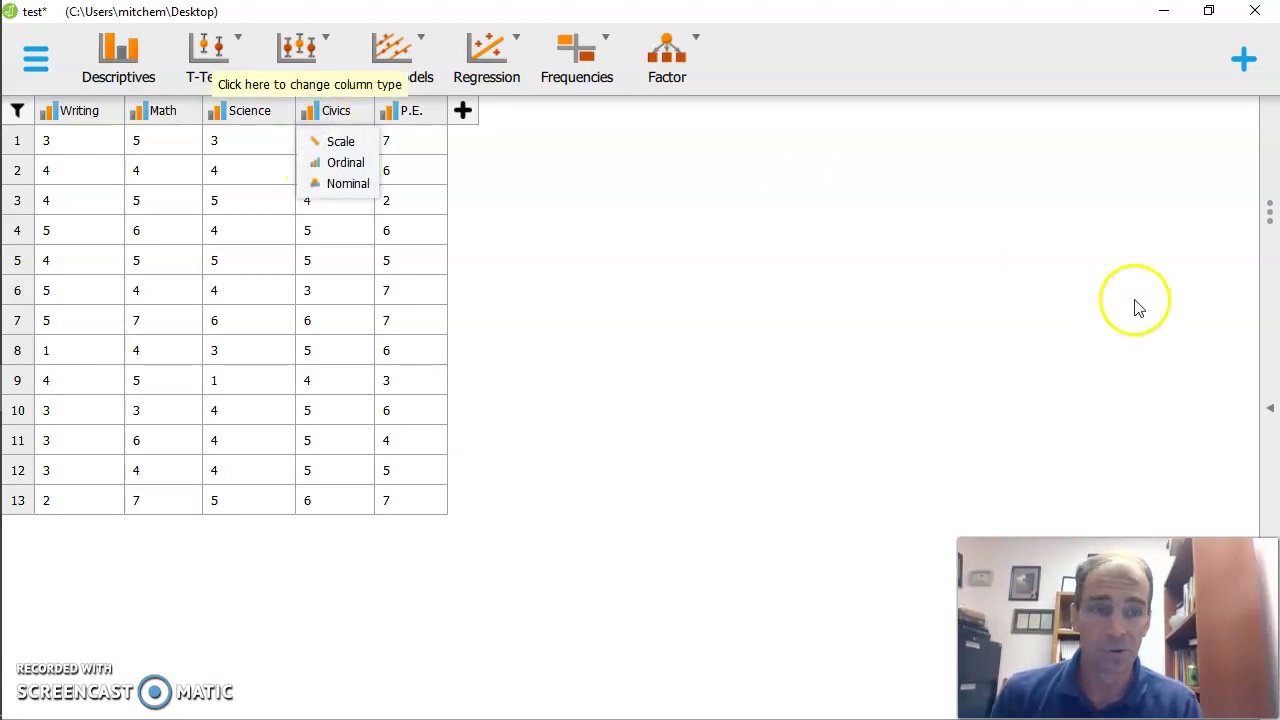
{"action": "left_click", "coordinate": [1270, 408]}
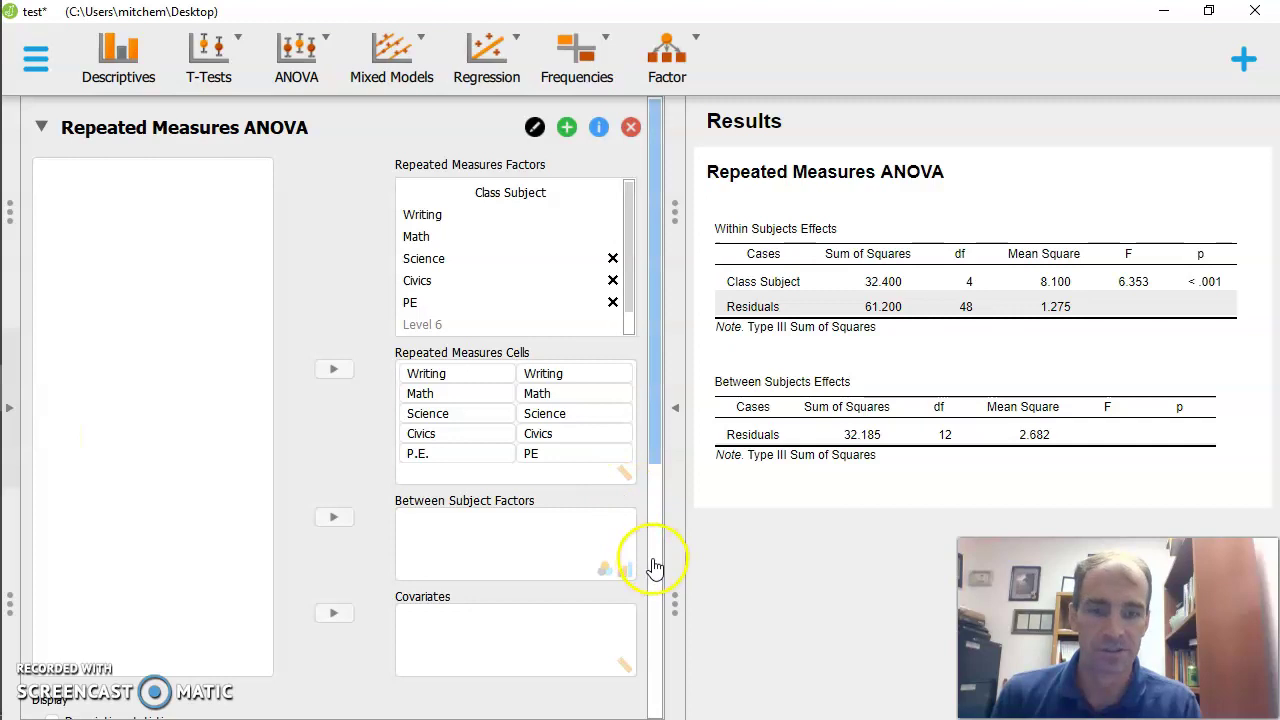
Run the nonparametric Friedman test by assigning Class Subject as the RM Factor in the Nonparametrics section
{"action": "left_click_drag", "start_coordinate": [653, 563], "coordinate": [657, 680]}
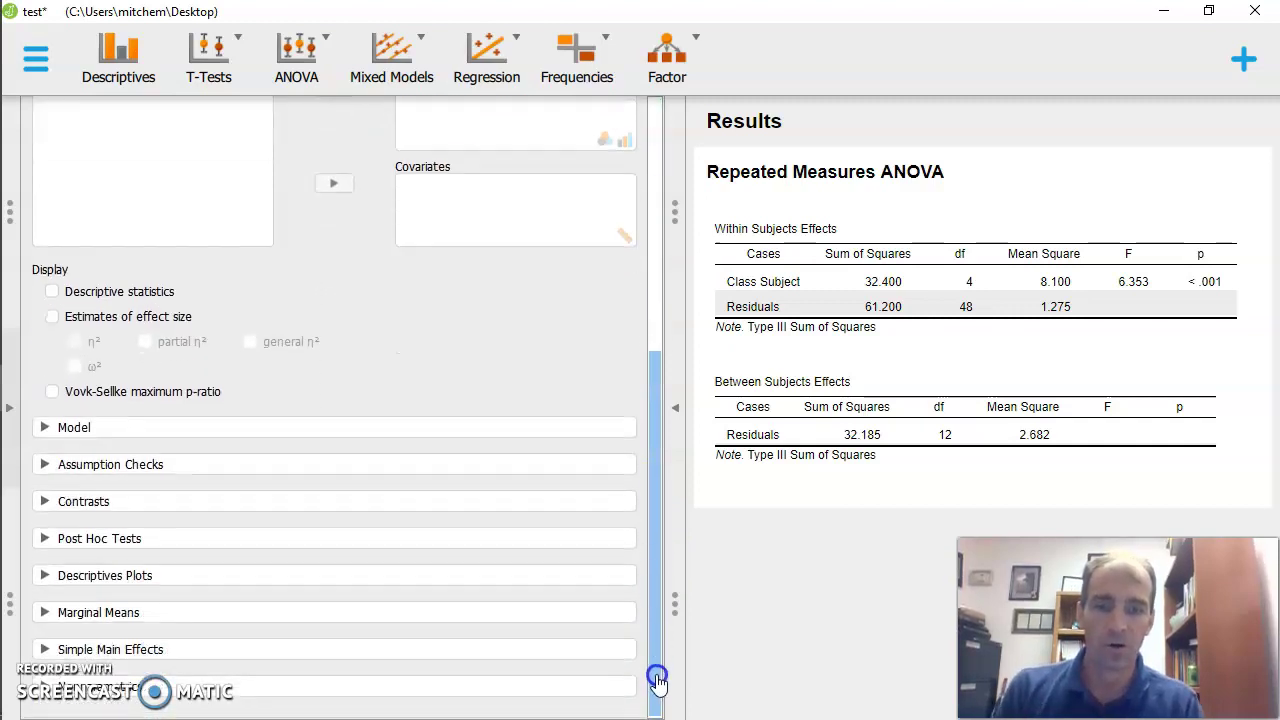
{"action": "left_click", "coordinate": [47, 697]}
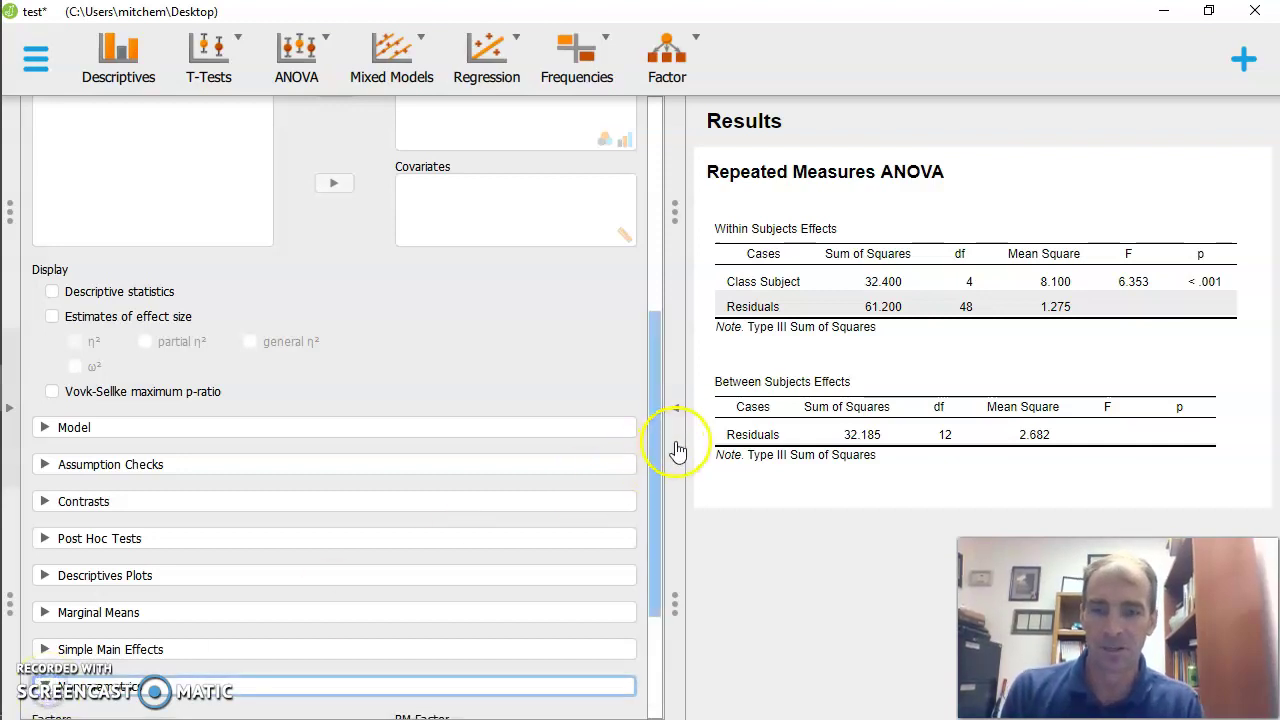
{"action": "left_click_drag", "start_coordinate": [660, 451], "coordinate": [655, 620]}
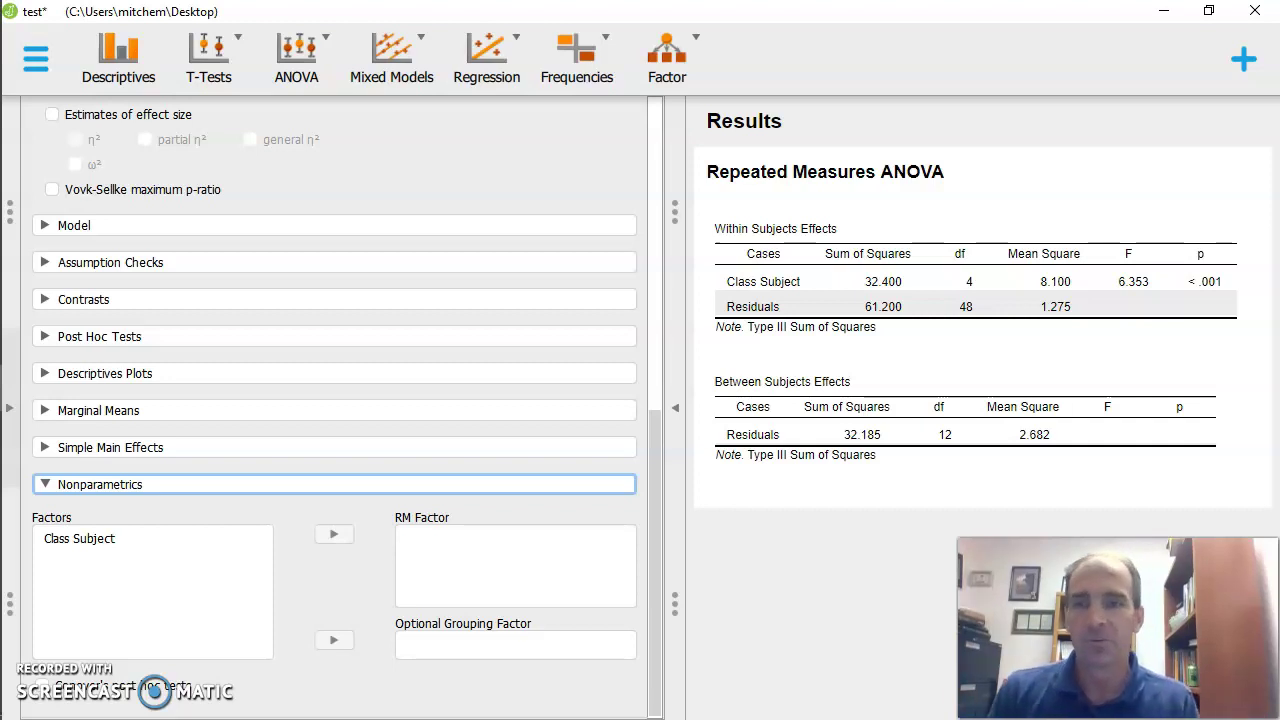
{"action": "left_click", "coordinate": [138, 537]}
{"action": "left_click", "coordinate": [100, 536]}
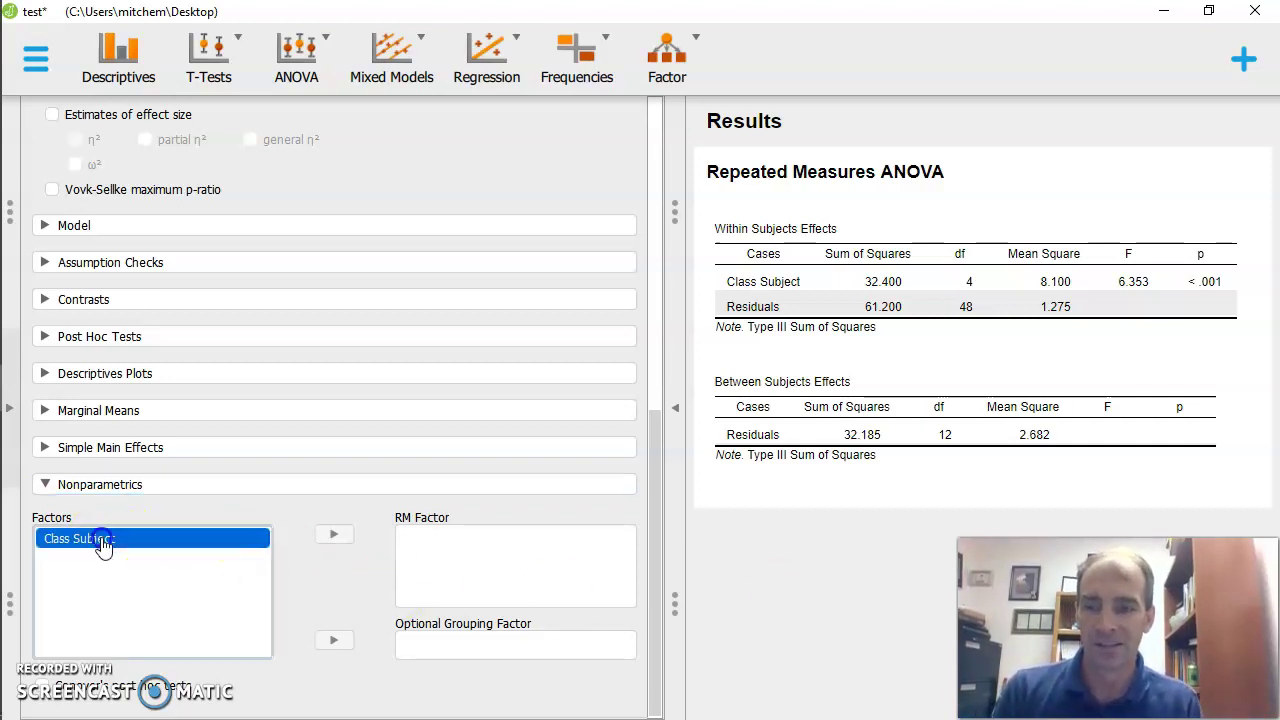
{"action": "left_click", "coordinate": [336, 537]}
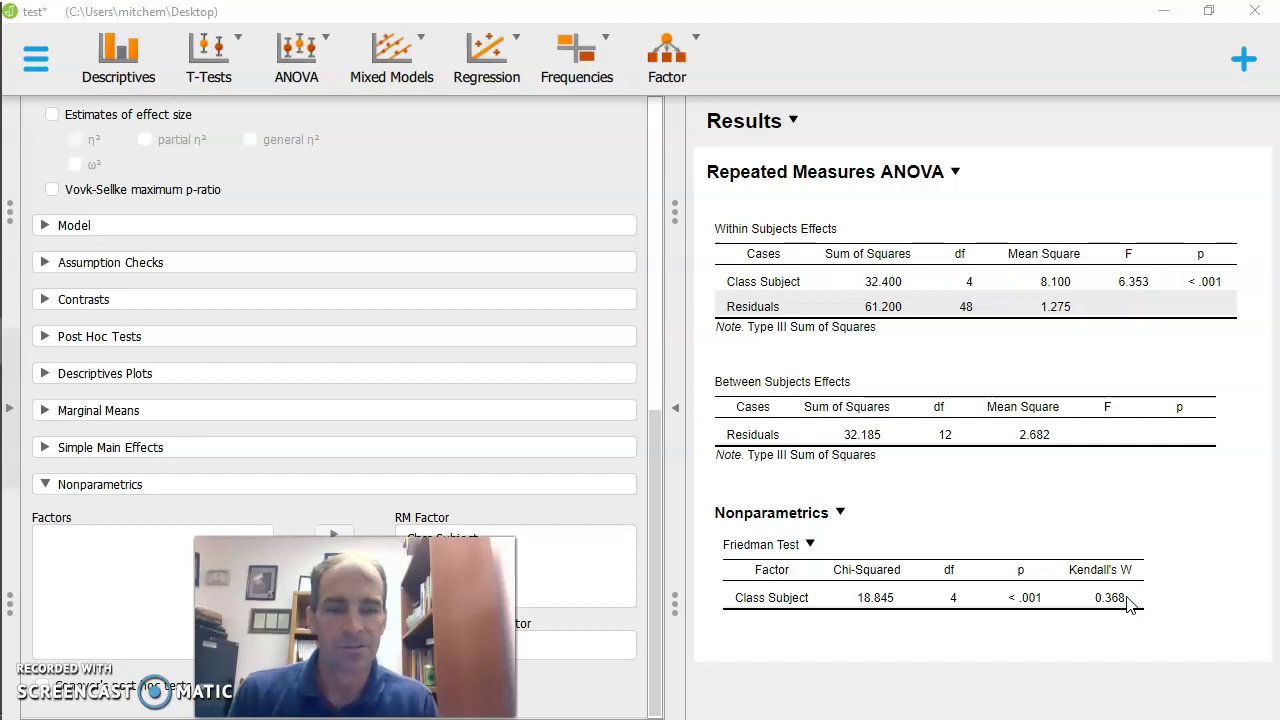
{"action": "left_click", "coordinate": [1186, 610]}
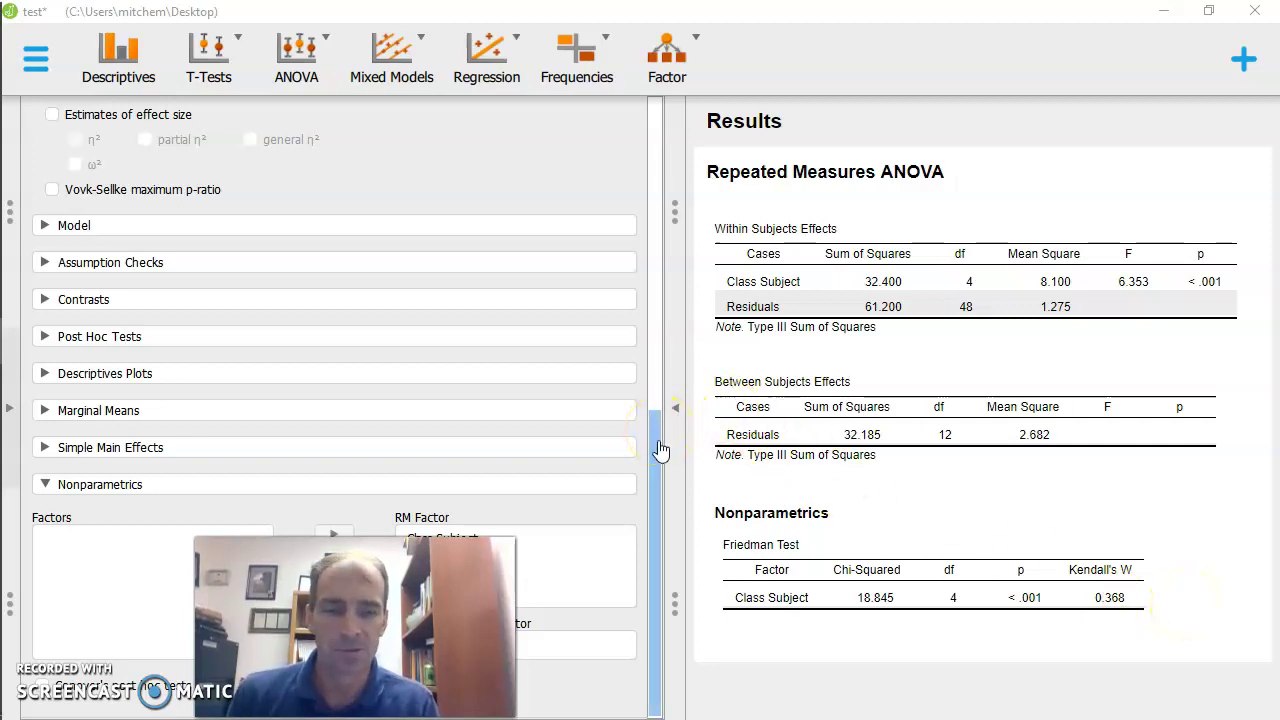
Enable Conover's post hoc tests for the Friedman test and bring the comparisons table into view in the results
{"action": "left_click", "coordinate": [530, 567]}
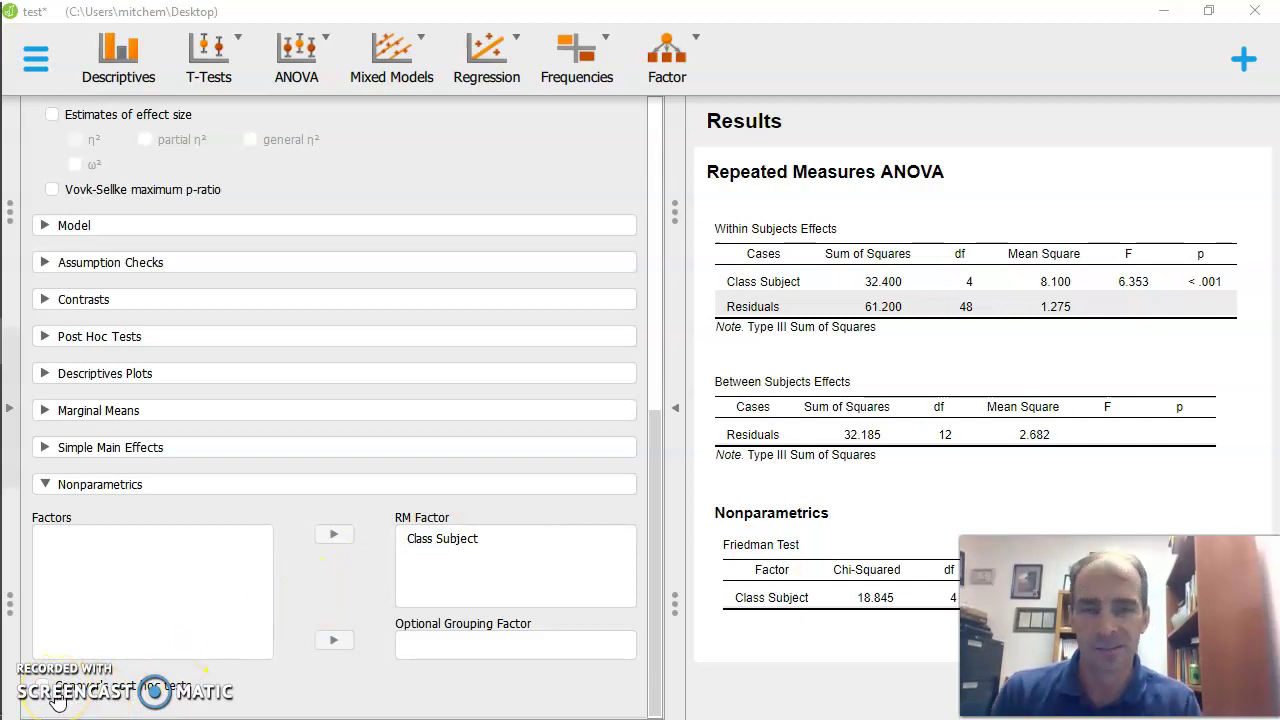
{"action": "left_click", "coordinate": [88, 690]}
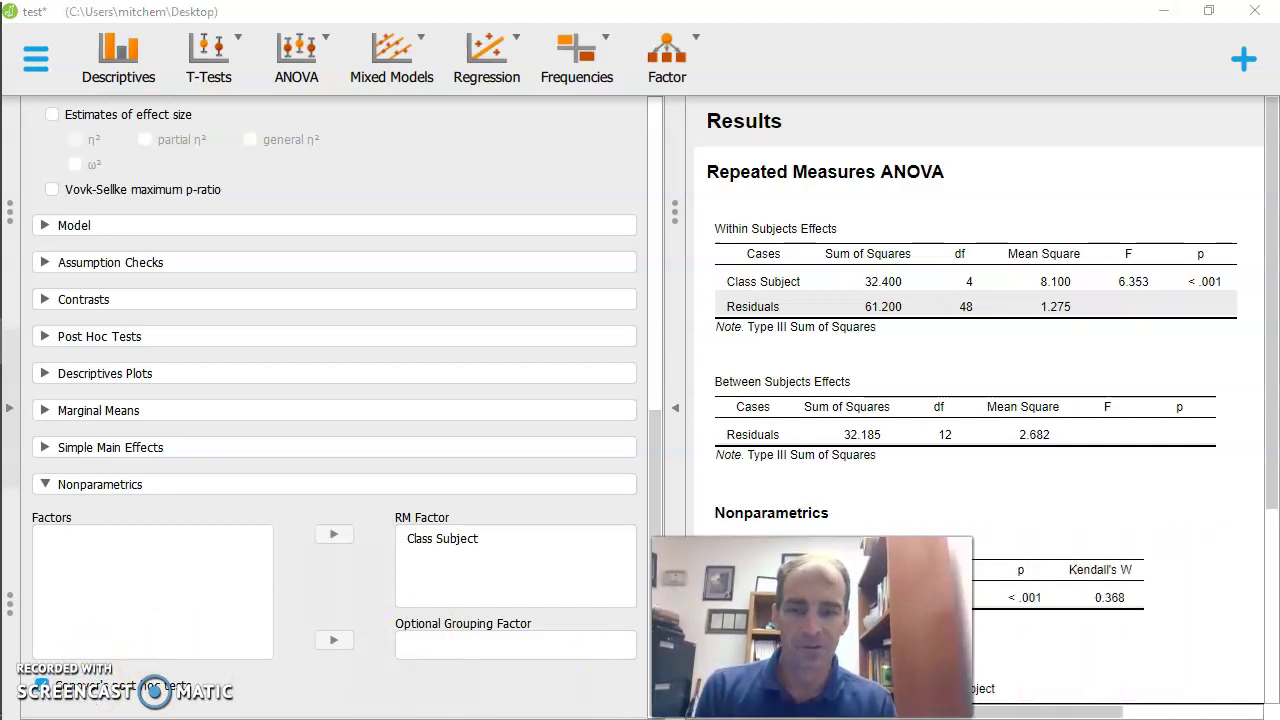
{"action": "left_click_drag", "start_coordinate": [1266, 477], "coordinate": [1274, 652]}
{"action": "left_click_drag", "start_coordinate": [1100, 710], "coordinate": [1160, 706]}
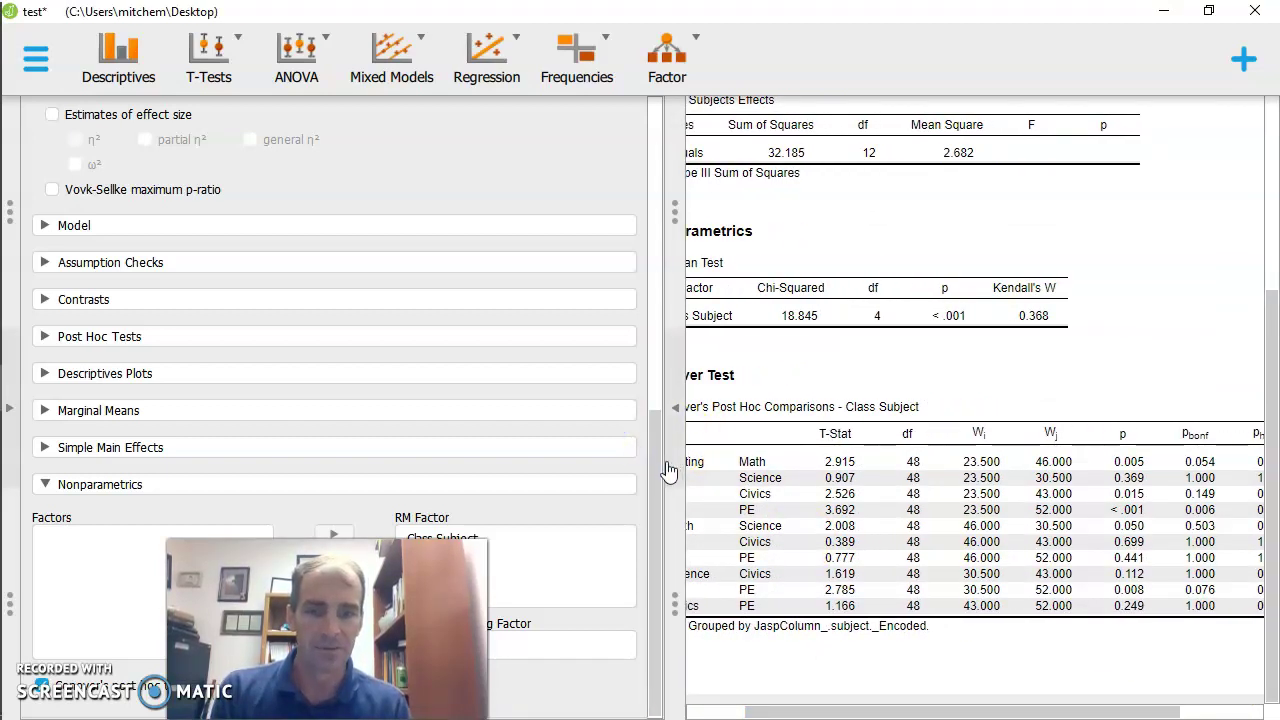
Hide the analysis options to examine the full Conover post hoc comparisons table, including the Bonferroni and Holm p-values
{"action": "left_click_drag", "start_coordinate": [667, 464], "coordinate": [591, 458]}
{"action": "left_click", "coordinate": [676, 464]}
{"action": "left_click", "coordinate": [676, 464]}
{"action": "left_click_drag", "start_coordinate": [327, 630], "coordinate": [1070, 630]}
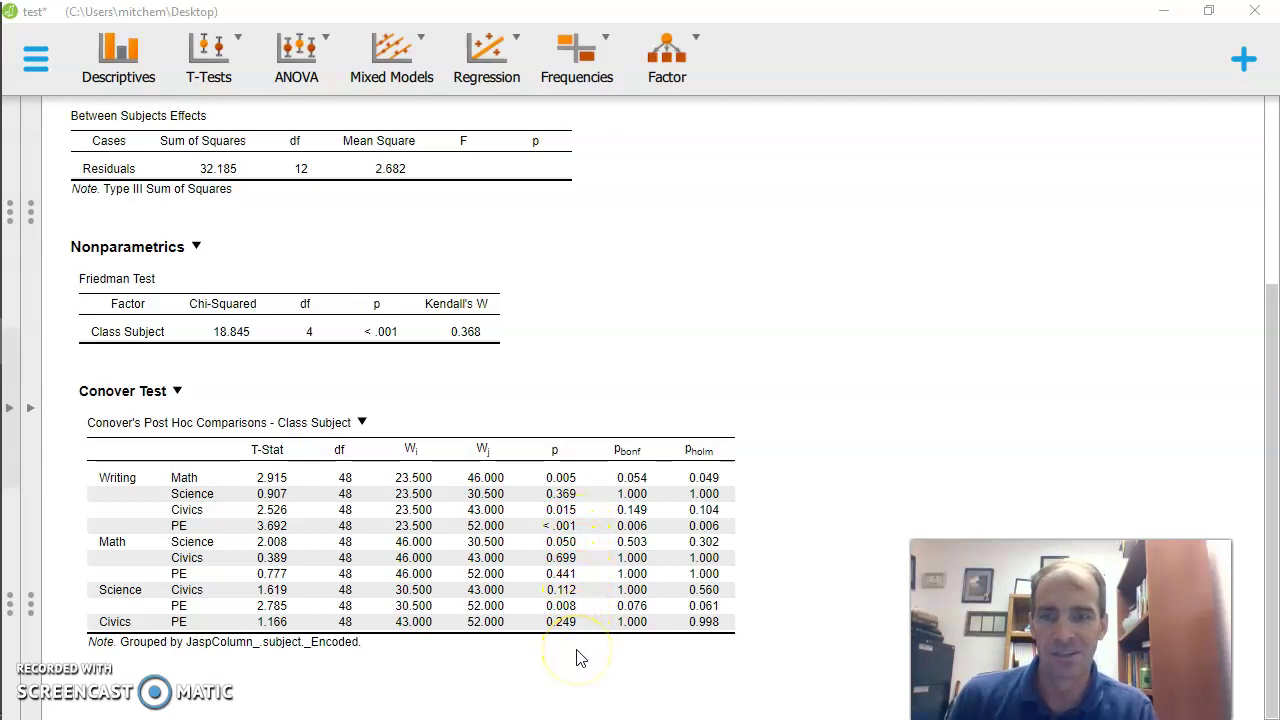
Show the analysis options again and add a descriptives plot with Class Subject on the horizontal axis
{"action": "left_click", "coordinate": [30, 408]}
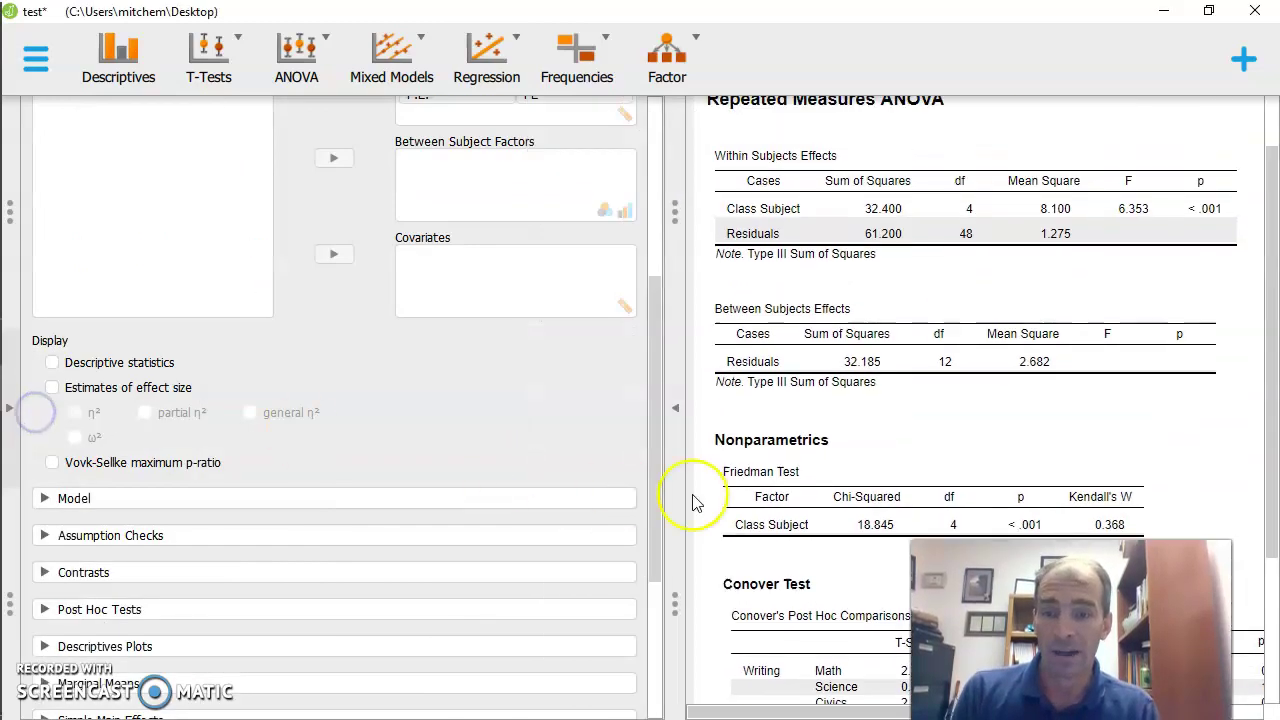
{"action": "left_click", "coordinate": [656, 648]}
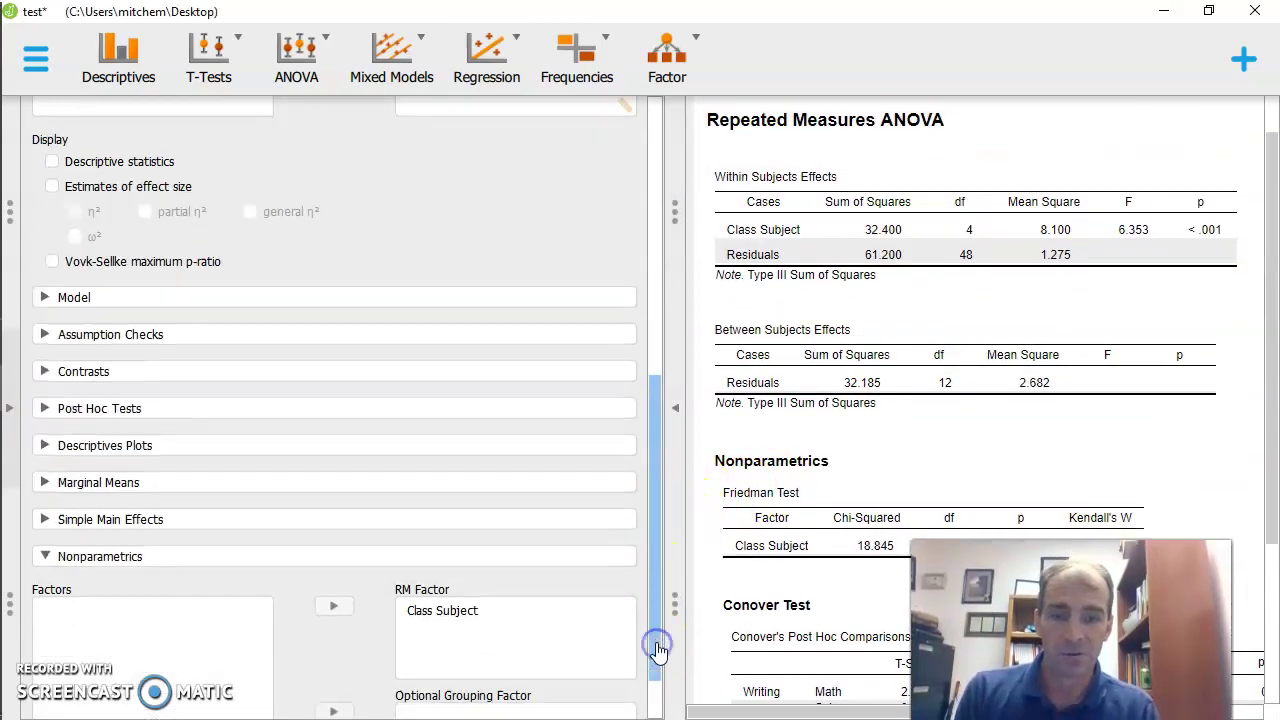
{"action": "left_click", "coordinate": [657, 648]}
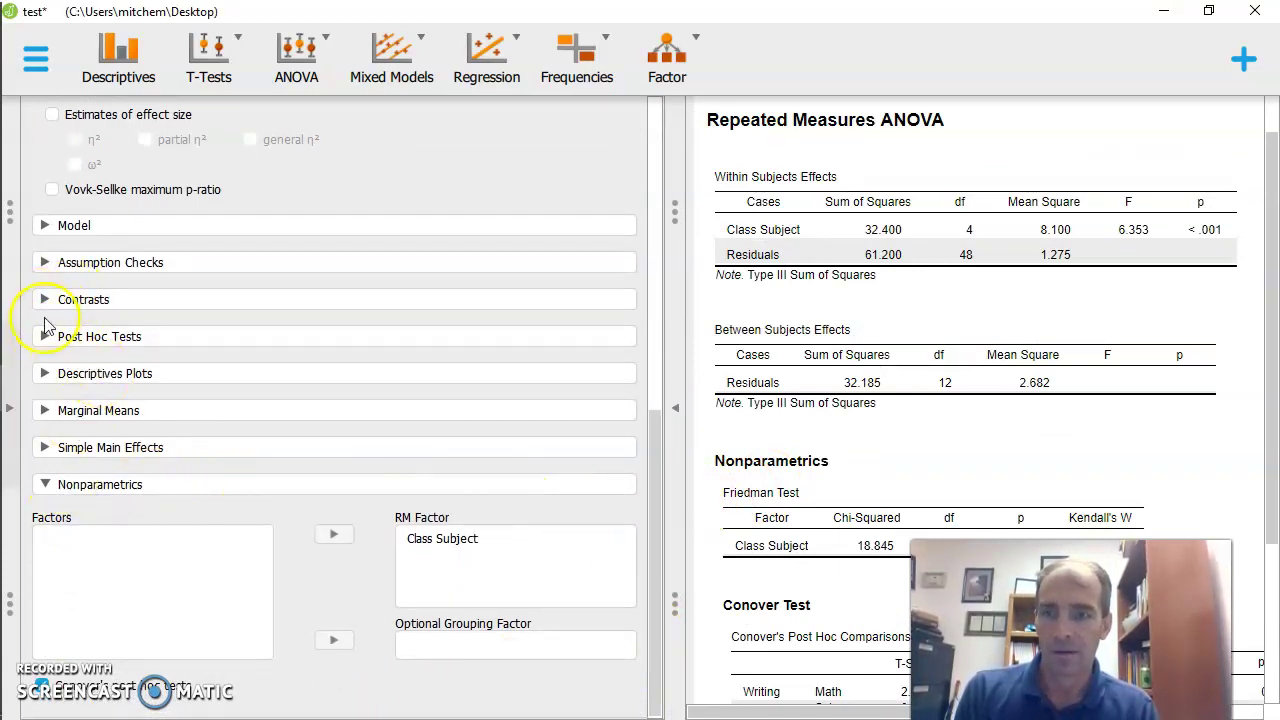
{"action": "left_click", "coordinate": [44, 373]}
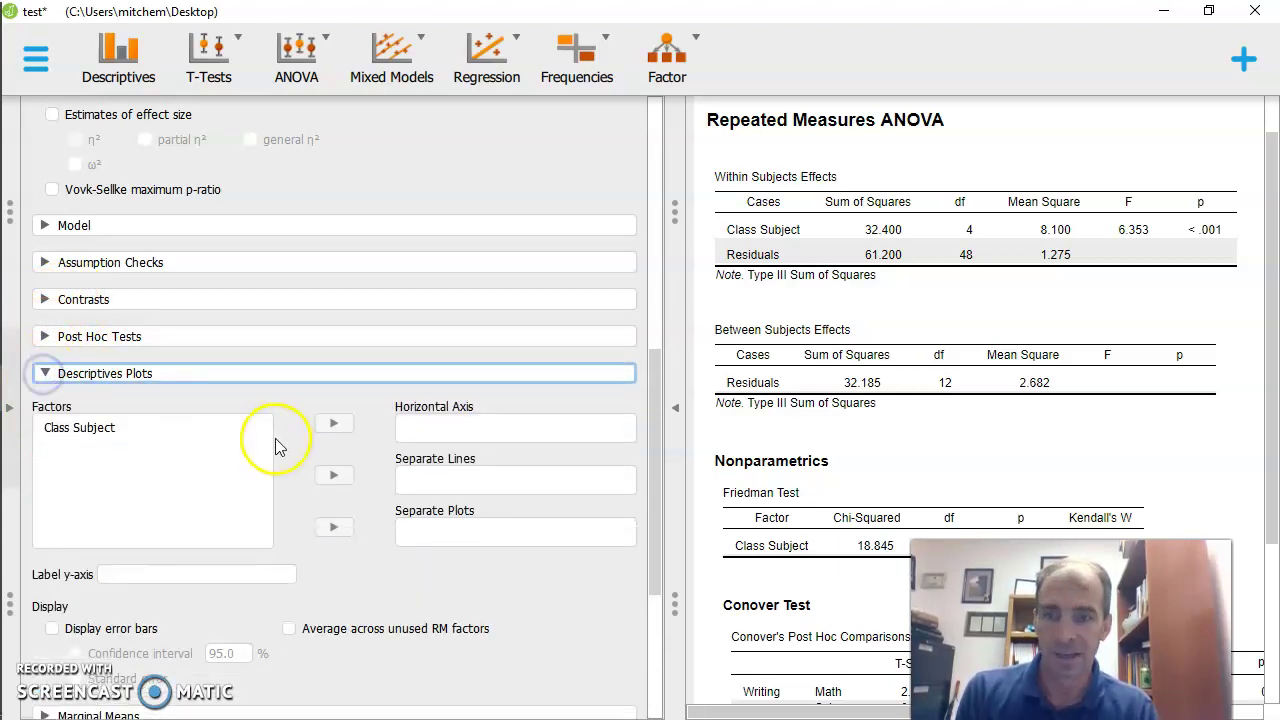
{"action": "left_click", "coordinate": [92, 430]}
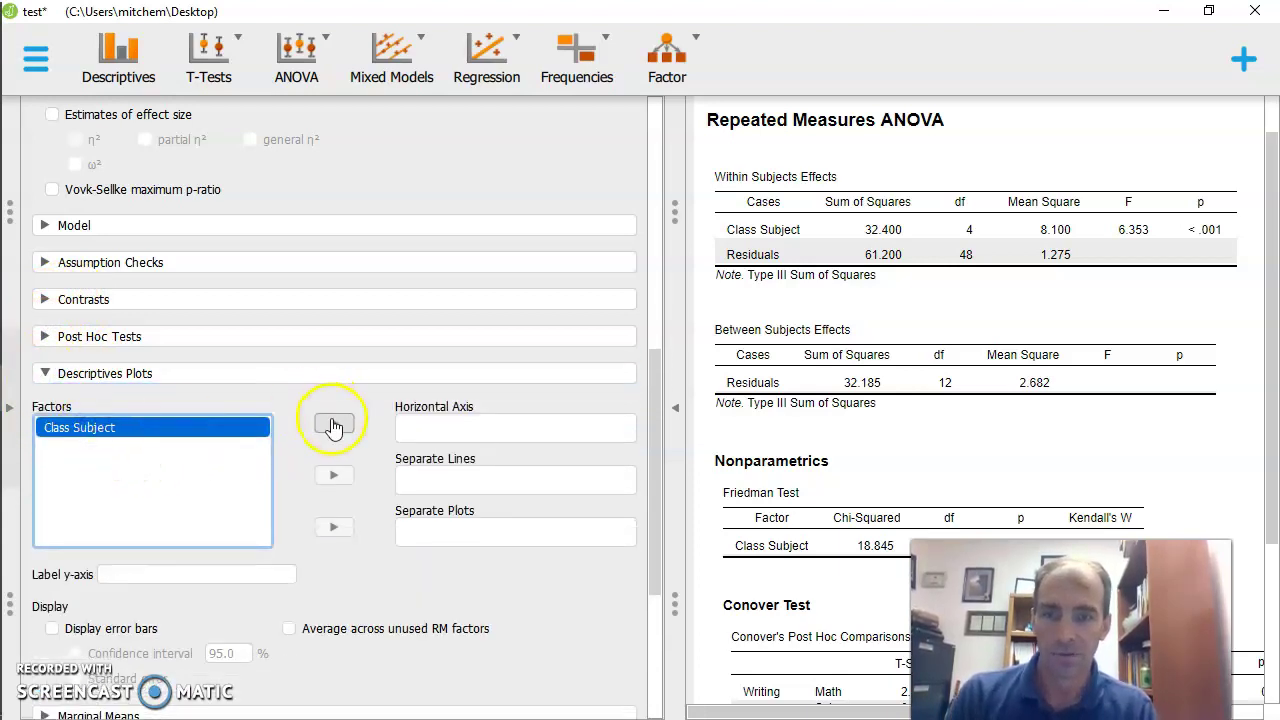
{"action": "left_click", "coordinate": [334, 426]}
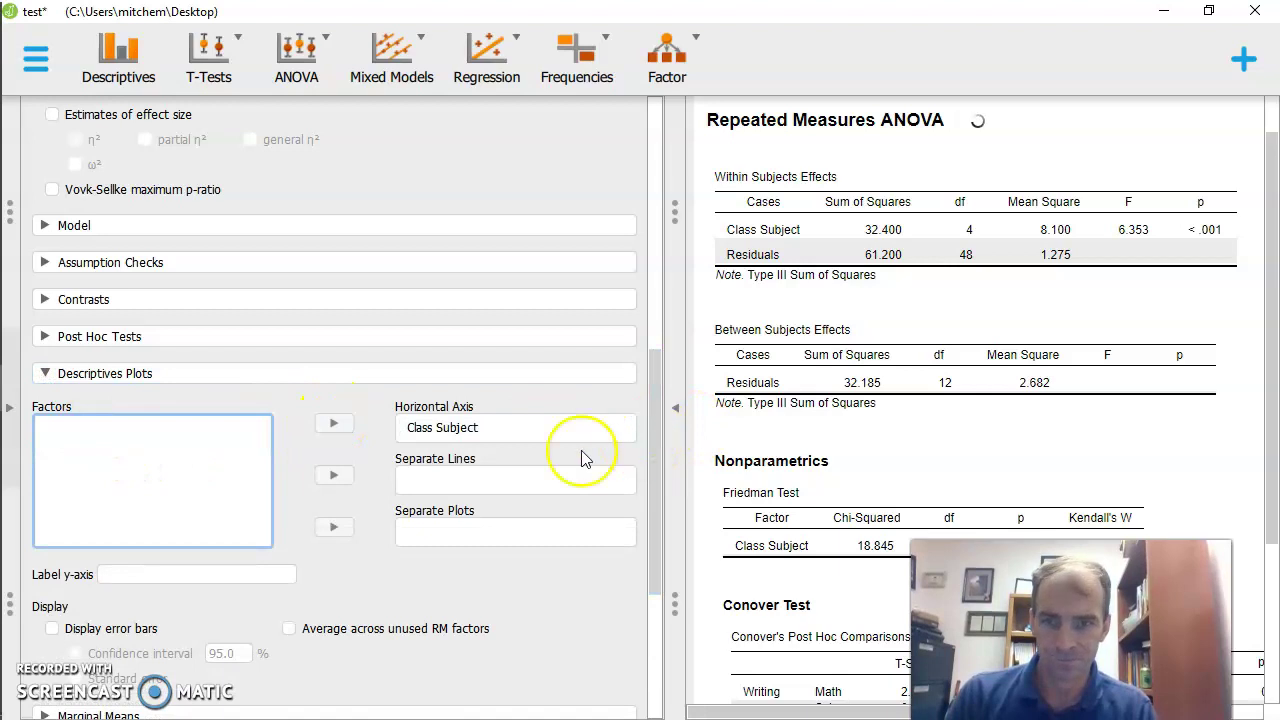
{"action": "left_click_drag", "start_coordinate": [1276, 343], "coordinate": [1272, 551]}
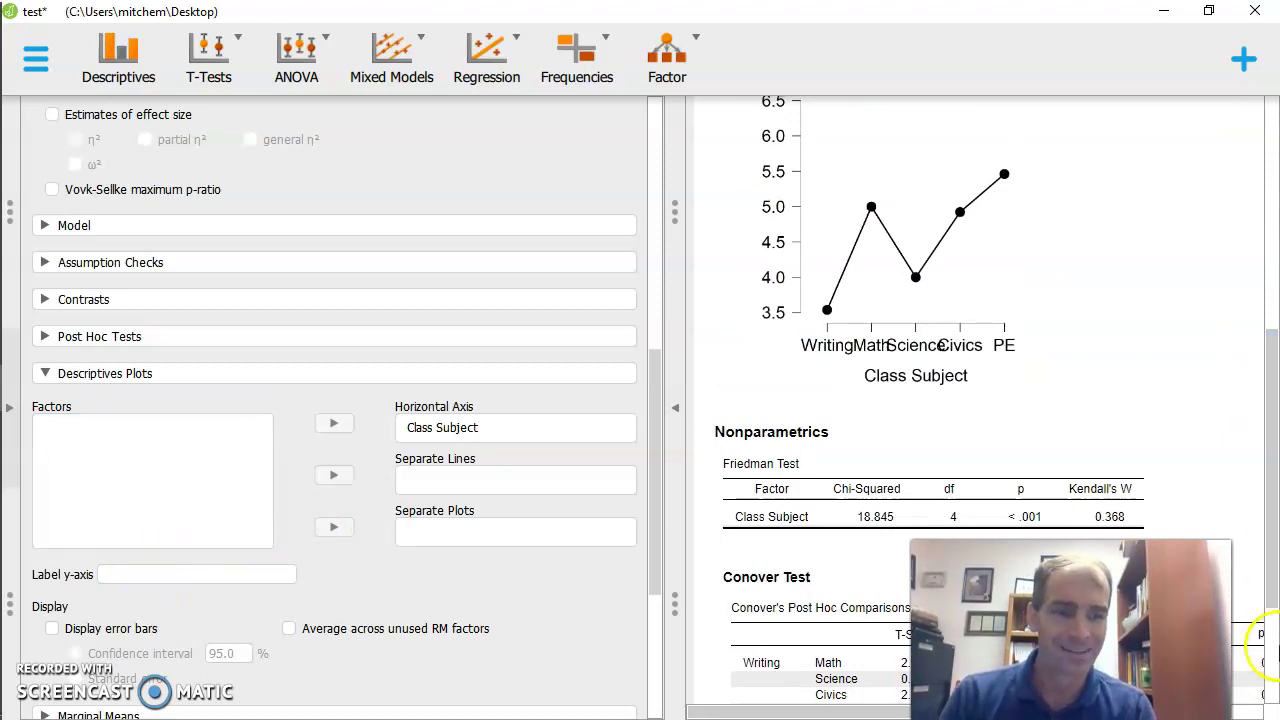
{"action": "left_click_drag", "start_coordinate": [1272, 545], "coordinate": [1274, 507]}
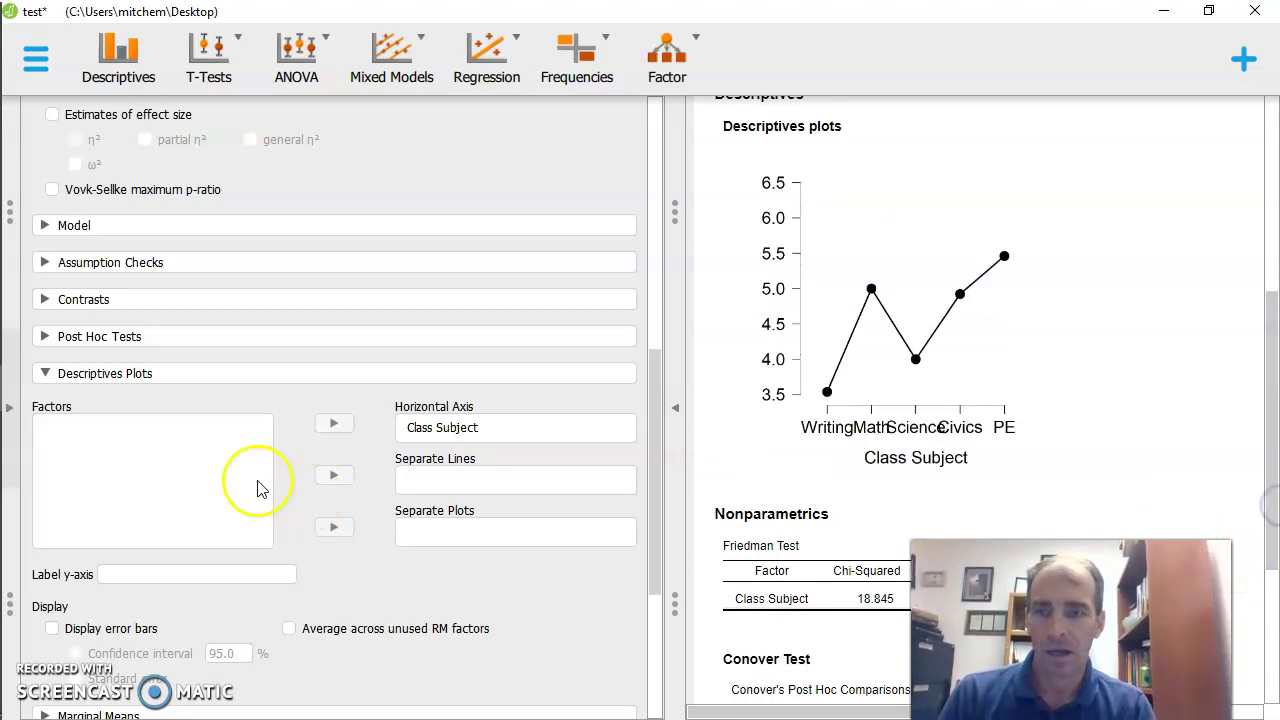
Collapse the Descriptives Plots options section and the Descriptives plots output in the results
{"action": "left_click", "coordinate": [46, 373]}
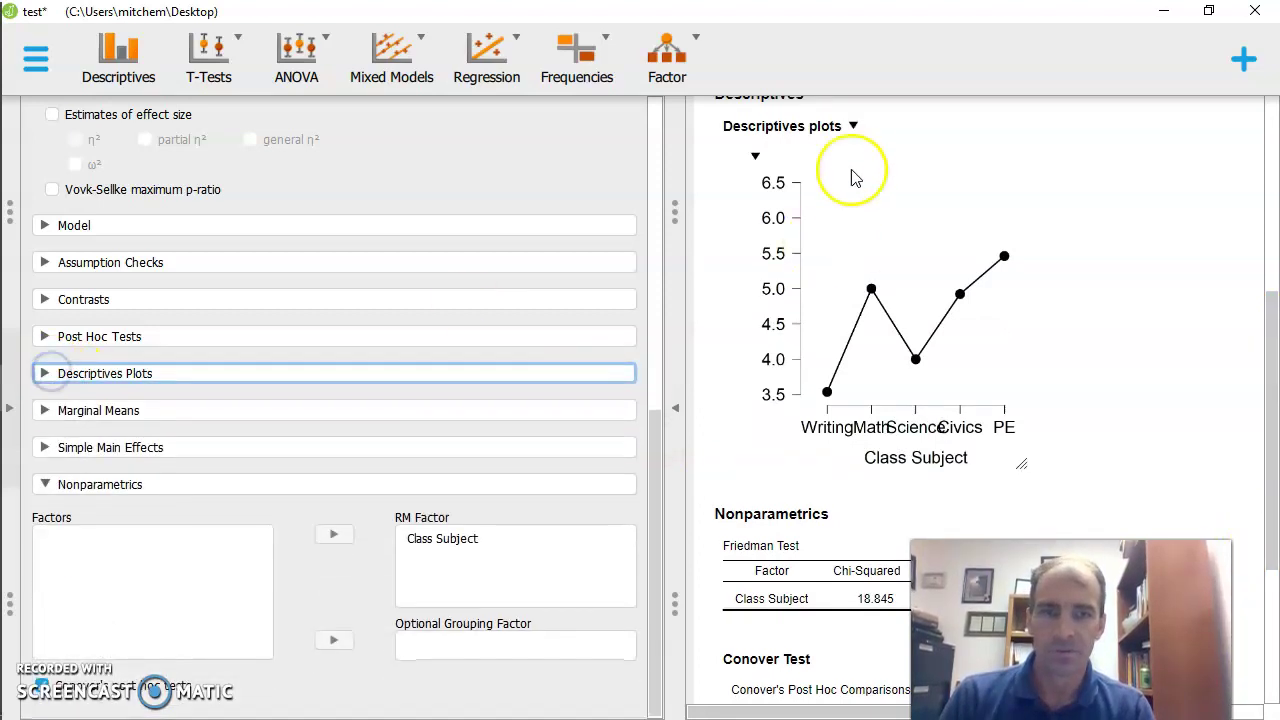
{"action": "left_click", "coordinate": [853, 127]}
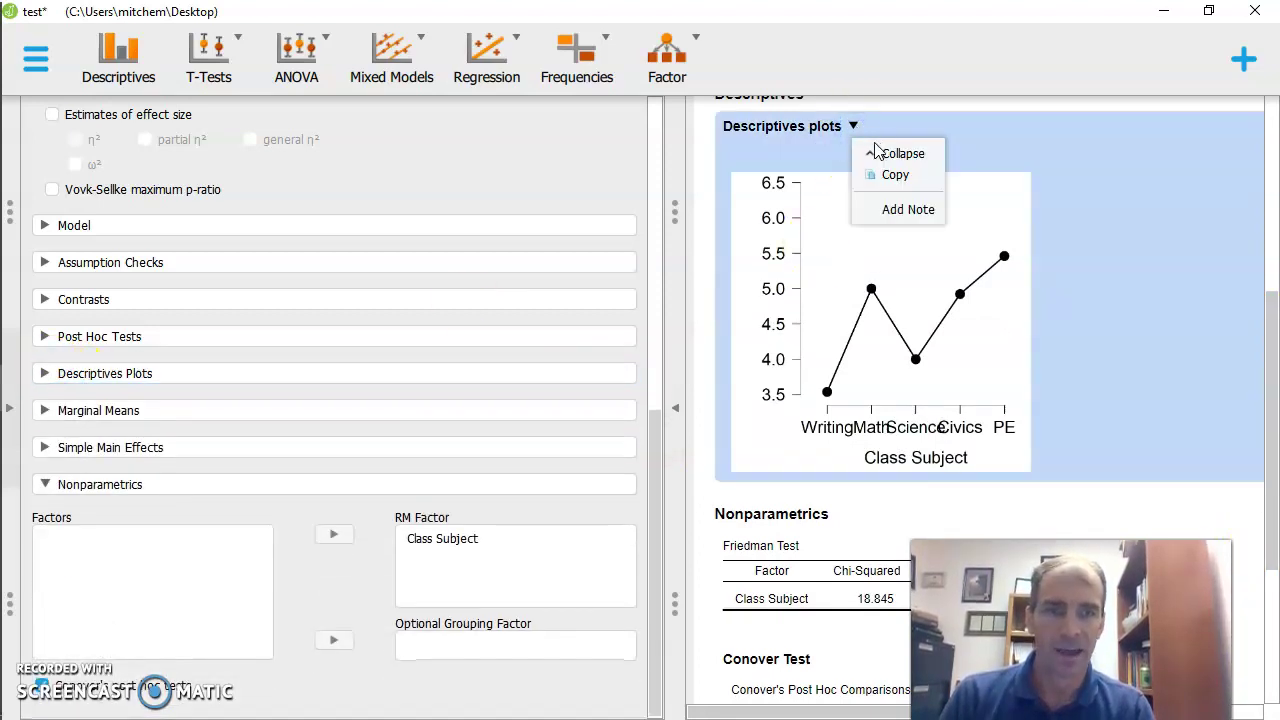
{"action": "left_click", "coordinate": [877, 152]}
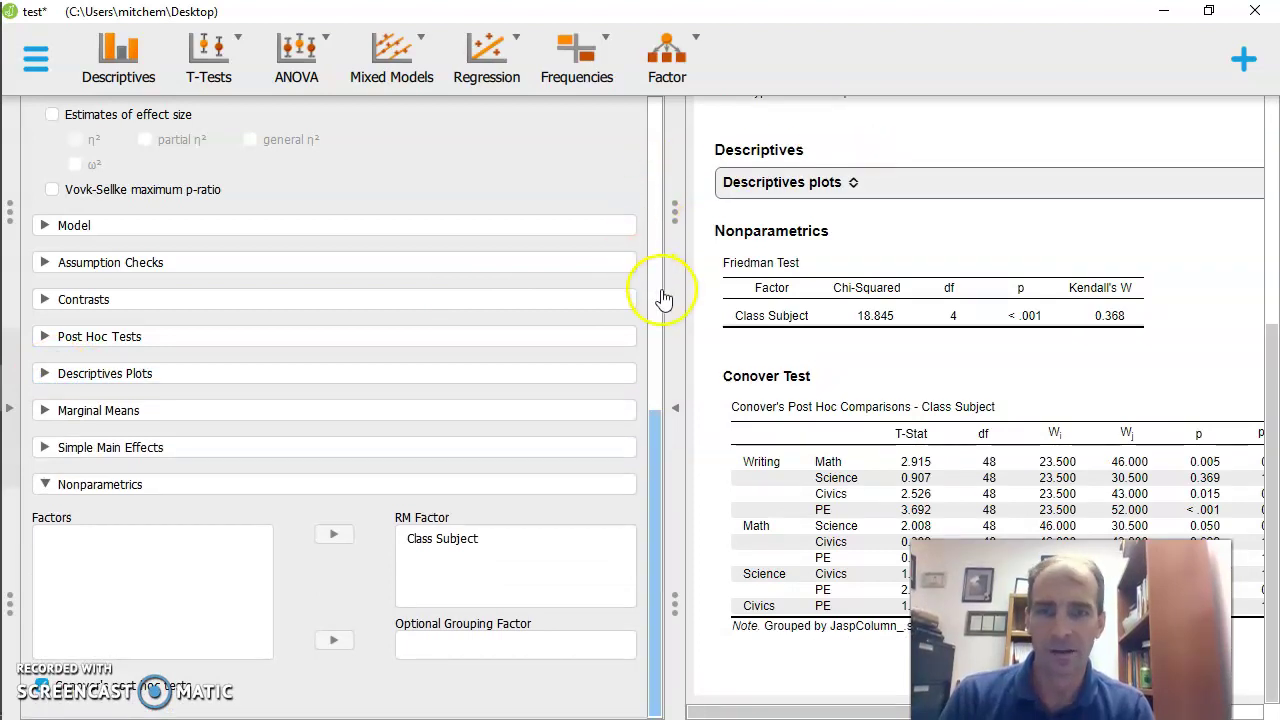
Add descriptive statistics for the Class Subject levels to the repeated measures ANOVA results
{"action": "left_click_drag", "start_coordinate": [661, 342], "coordinate": [640, 294]}
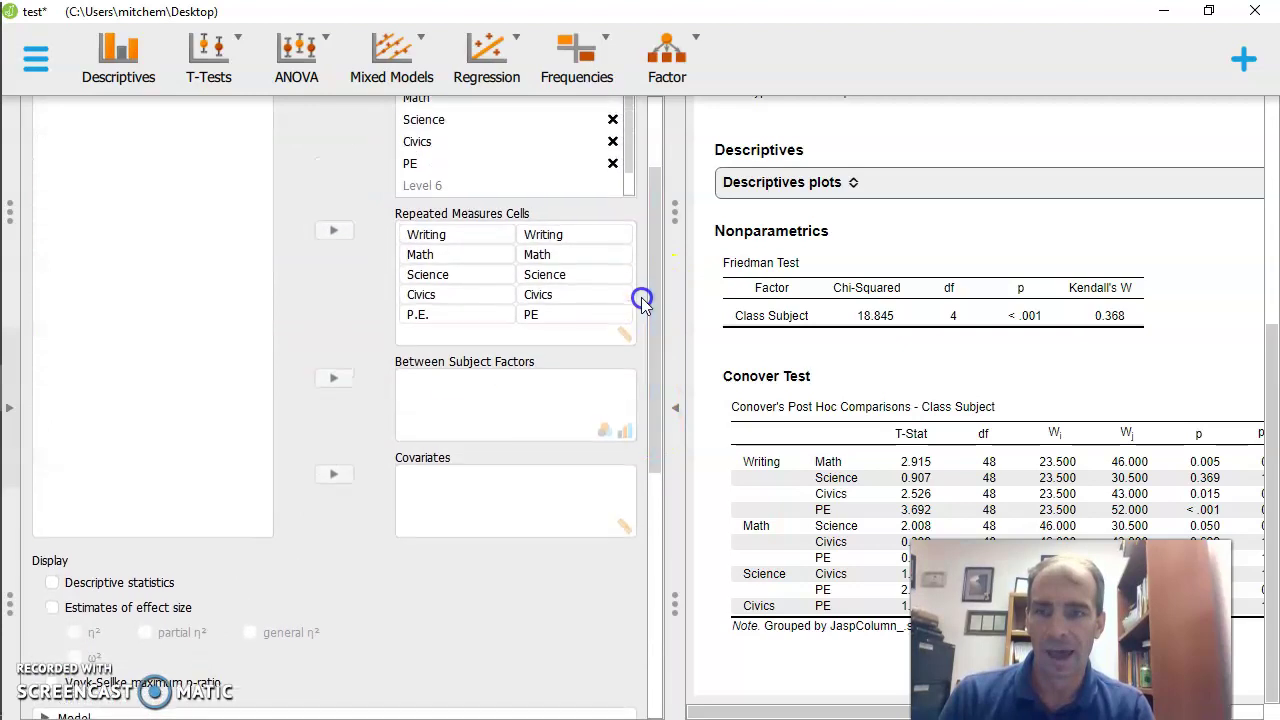
{"action": "left_click", "coordinate": [133, 585]}
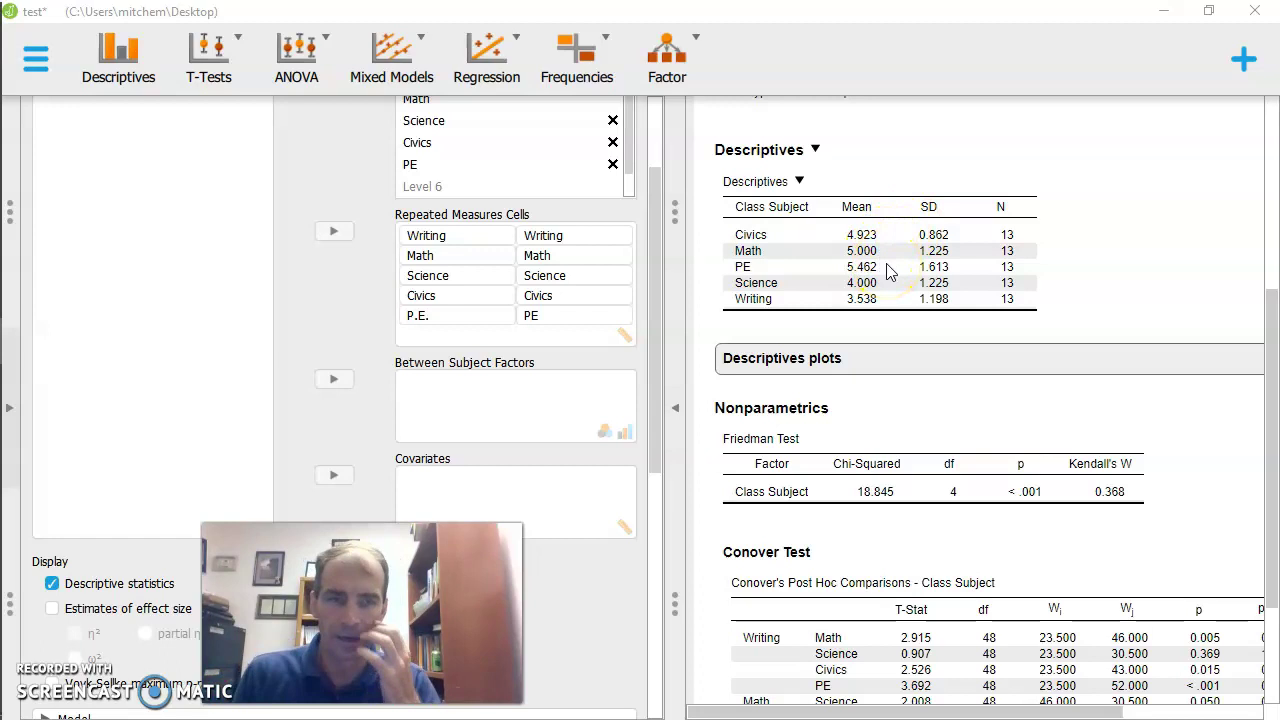
{"action": "left_click", "coordinate": [632, 460]}
{"action": "left_click_drag", "start_coordinate": [362, 612], "coordinate": [893, 620]}
{"action": "left_click_drag", "start_coordinate": [651, 280], "coordinate": [631, 597]}
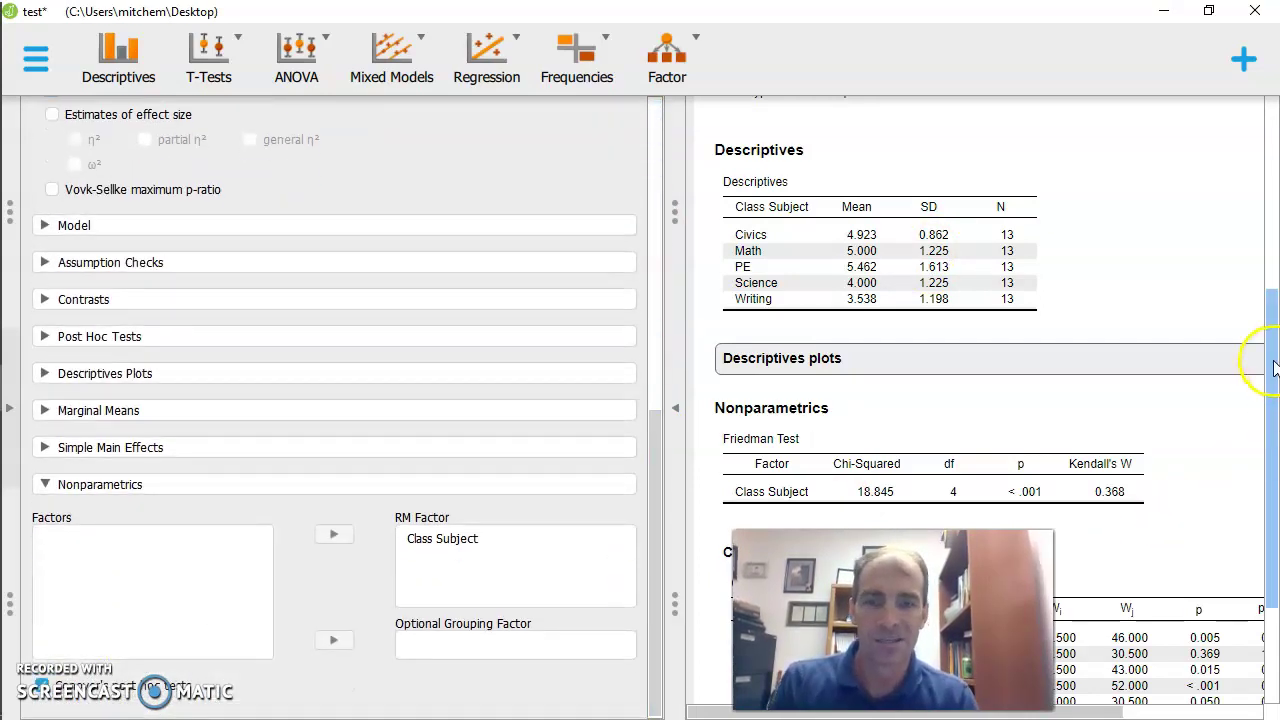
{"action": "left_click_drag", "start_coordinate": [866, 606], "coordinate": [415, 604]}
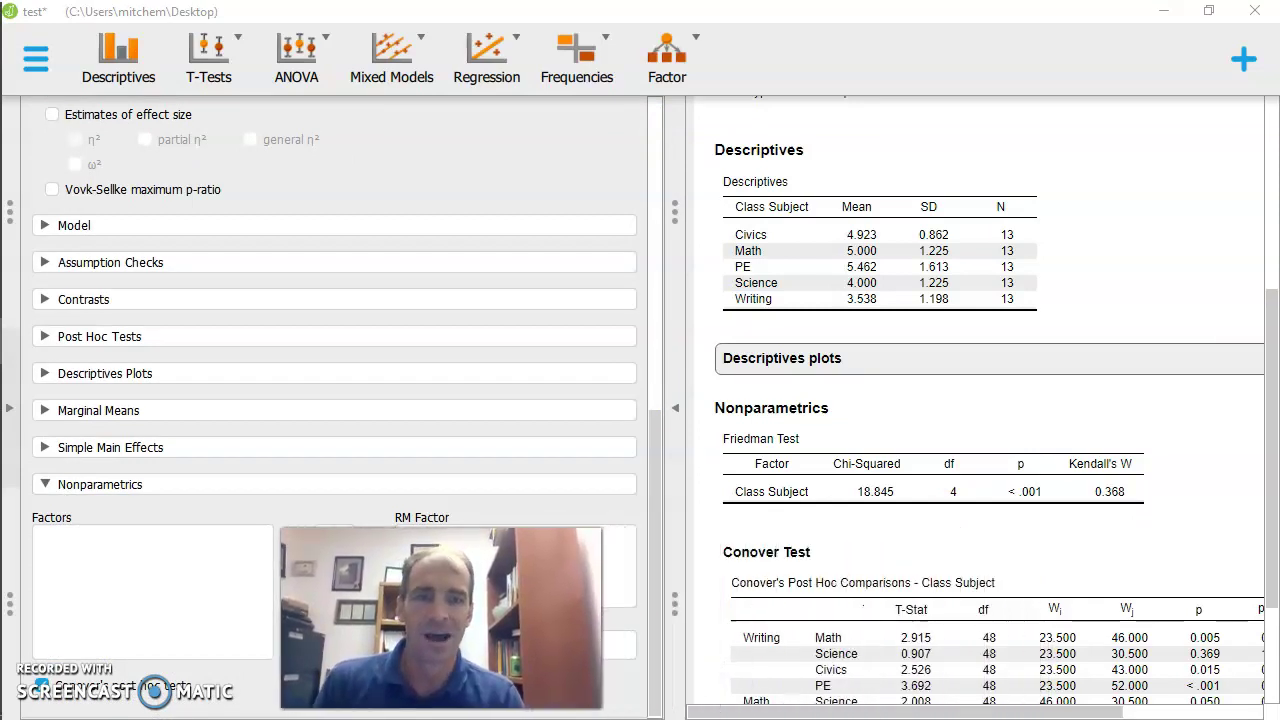